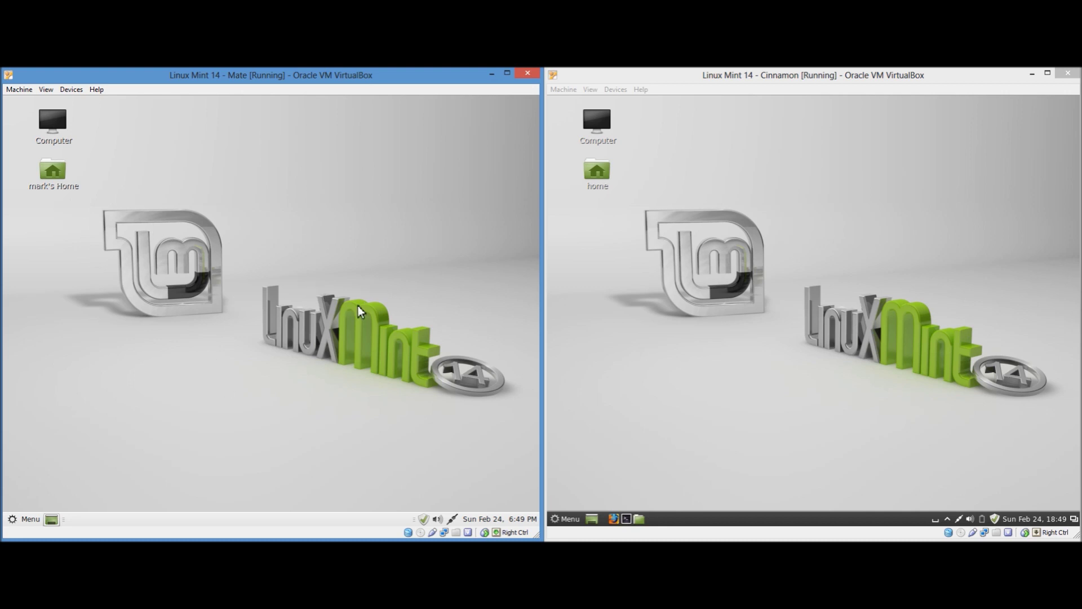
# Step: Compare the MATE and Cinnamon VMs side by side, then show the MATE Menu applet's options
pyautogui.click(865, 261)
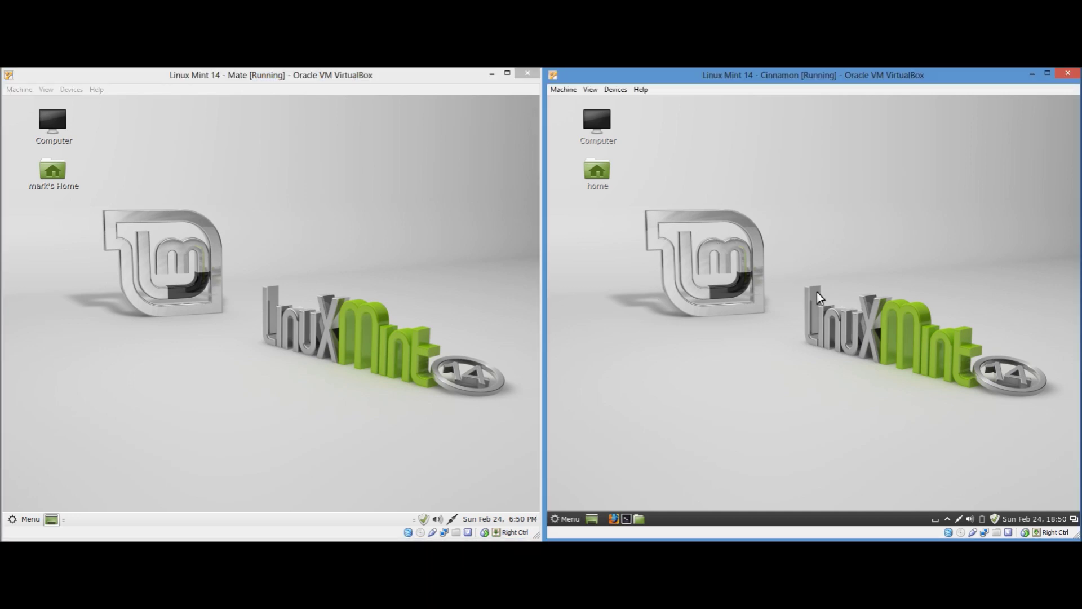
pyautogui.click(393, 288)
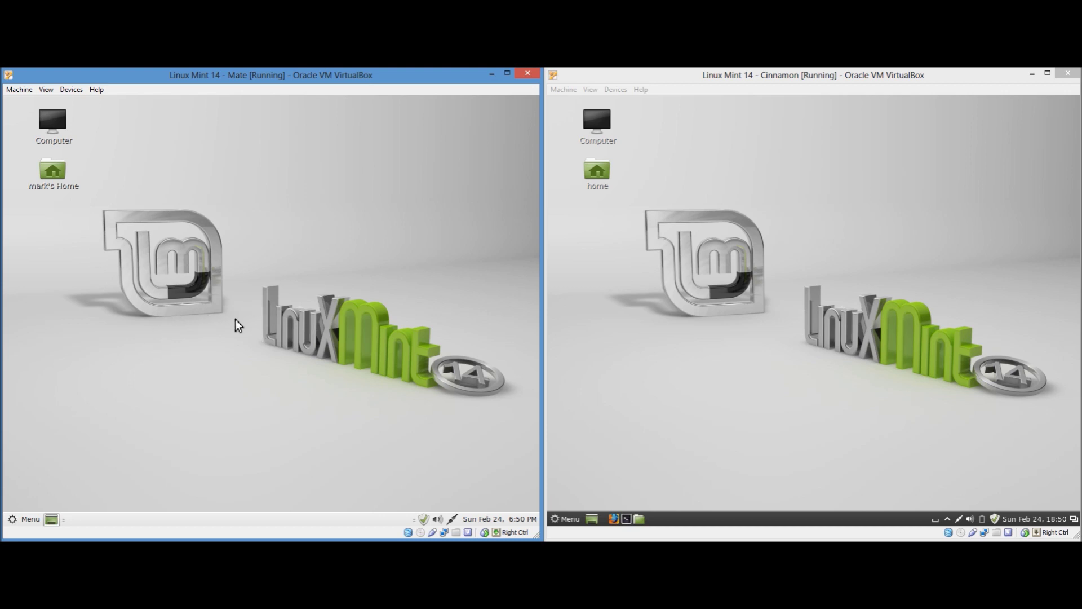
pyautogui.click(777, 283)
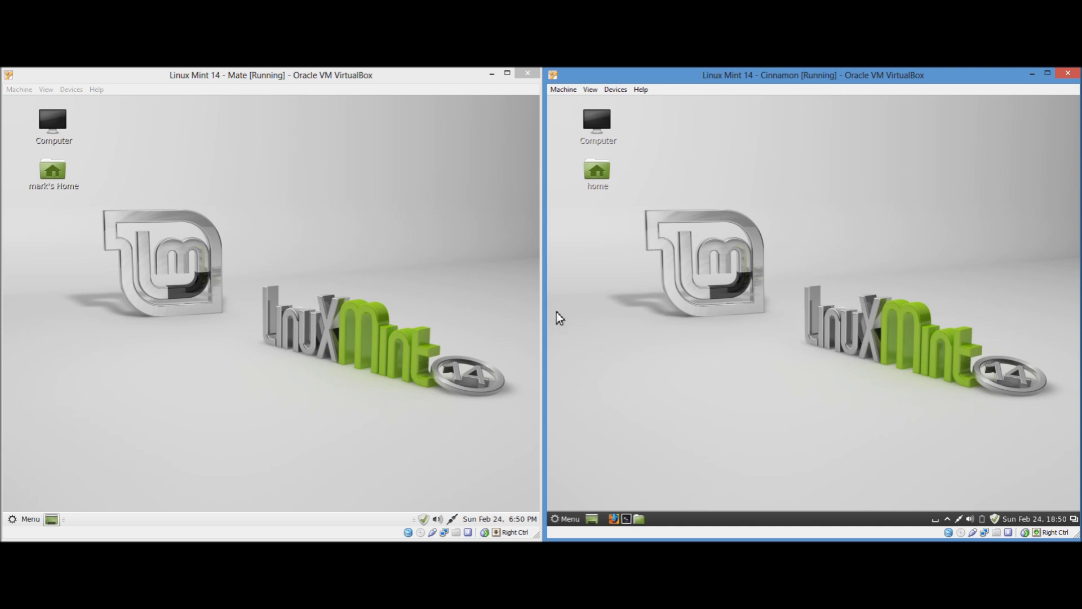
pyautogui.click(431, 314)
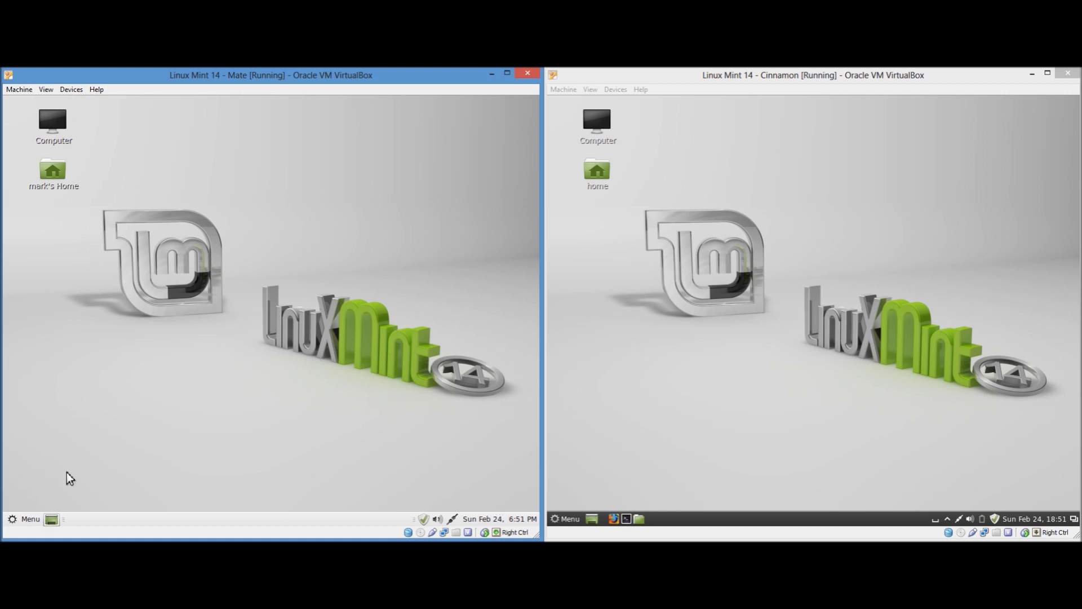
pyautogui.rightClick(27, 519)
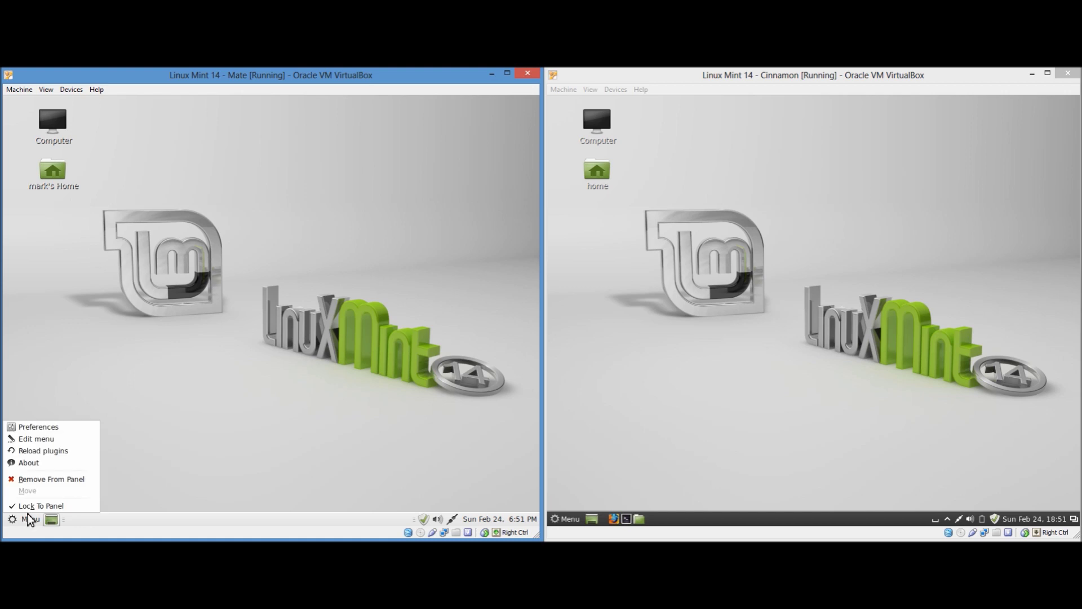
# Step: Open and close the MATE menu editor
pyautogui.click(49, 438)
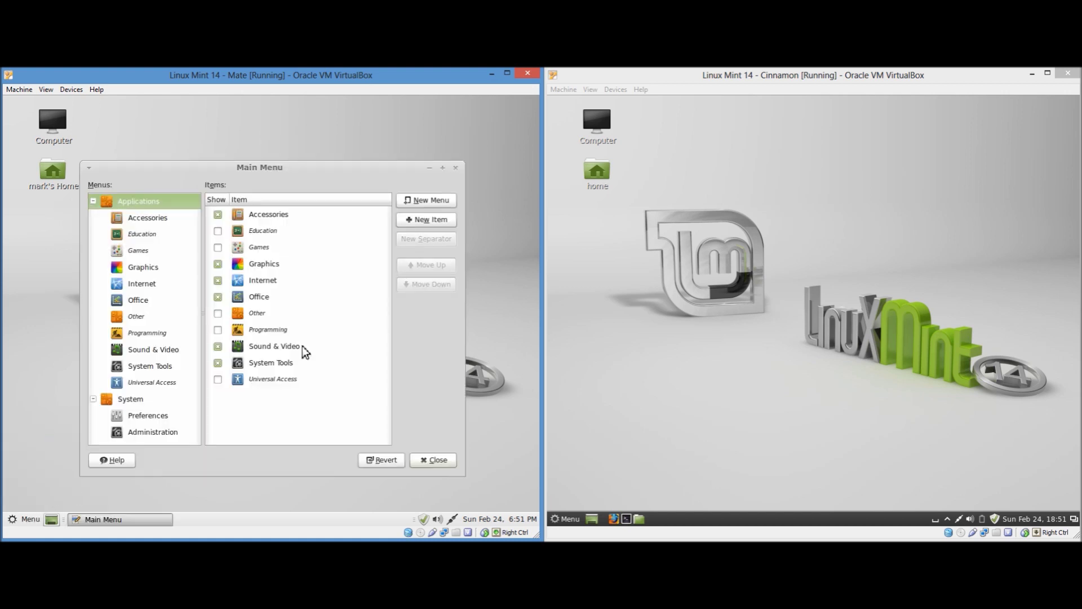
pyautogui.click(457, 170)
pyautogui.rightClick(26, 522)
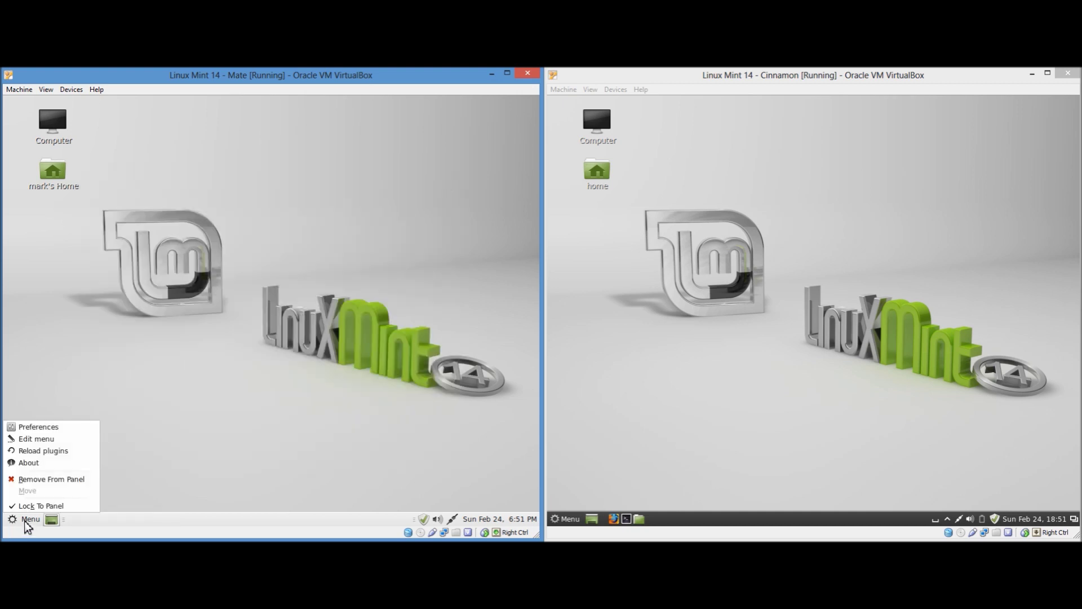
# Step: Change the MATE menu button text to the user's name followed by 'Stuff'
pyautogui.click(53, 432)
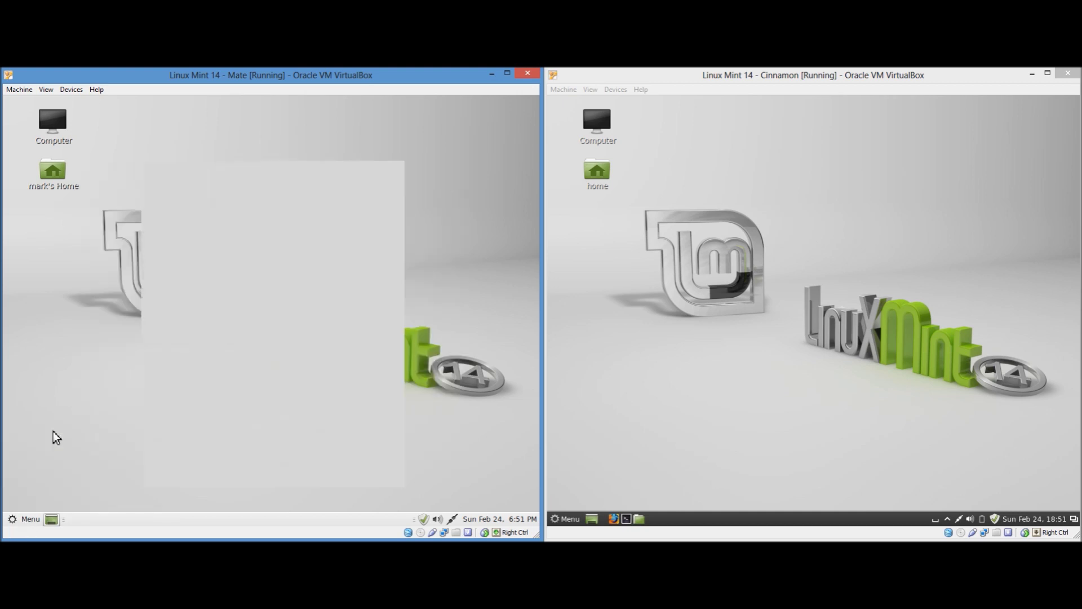
pyautogui.doubleClick(251, 215)
pyautogui.write('M')
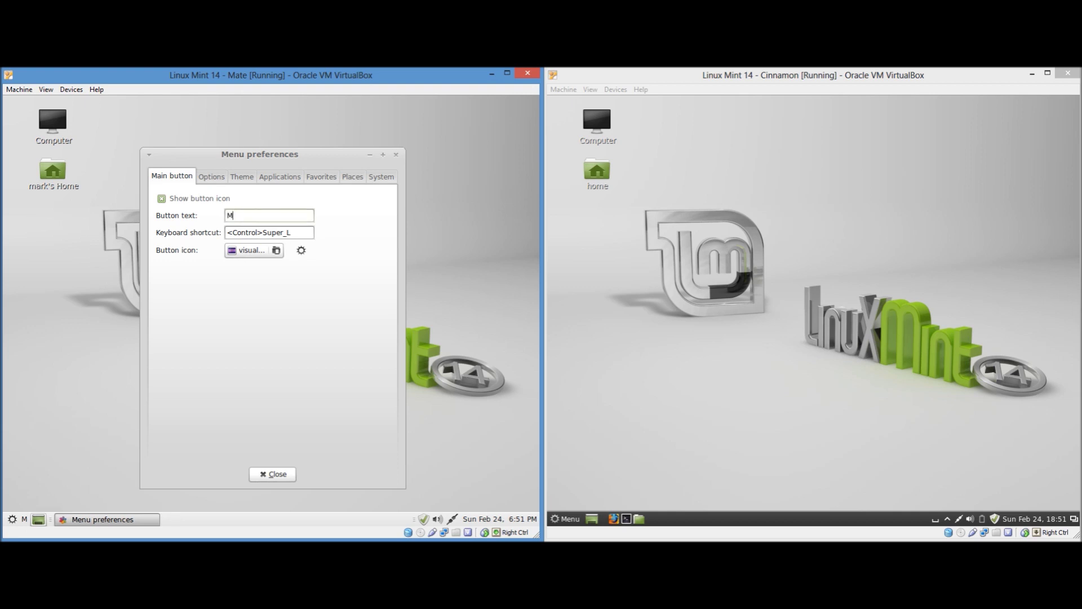
pyautogui.write("ark' S")
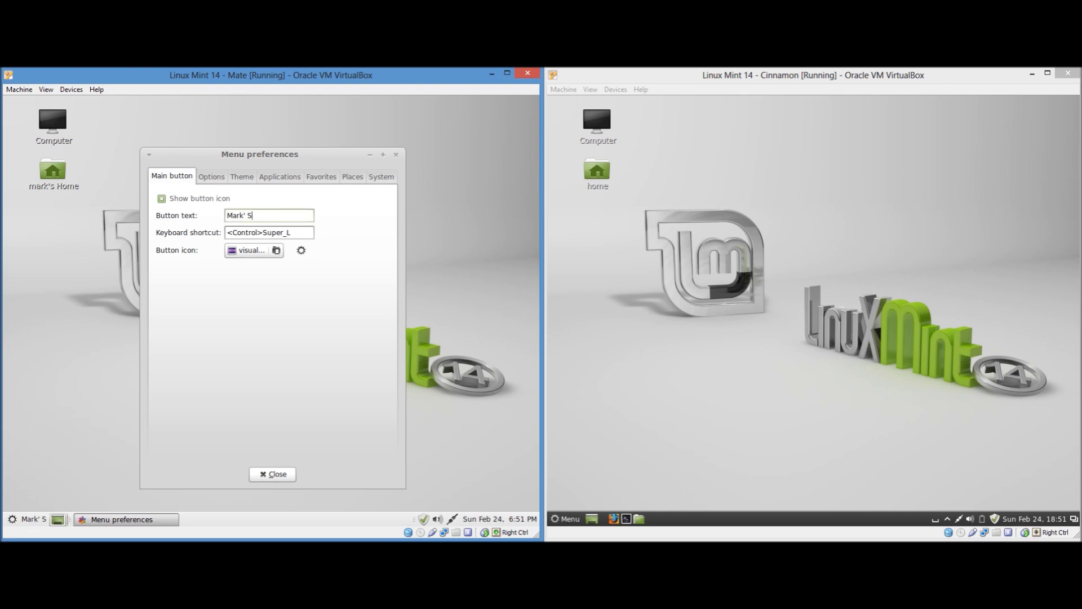
pyautogui.write('tuff')
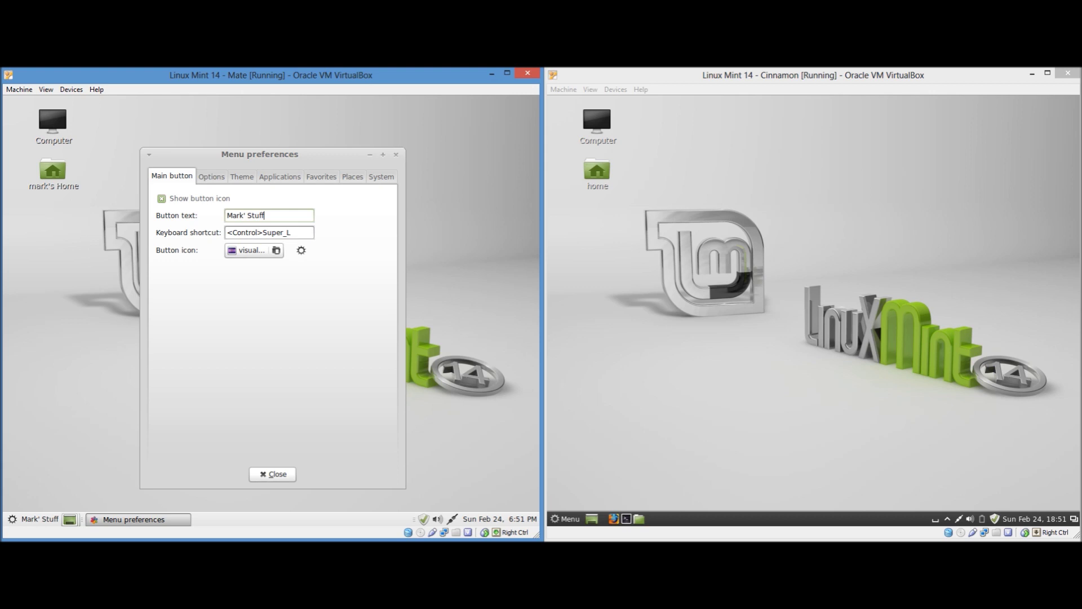
pyautogui.click(274, 474)
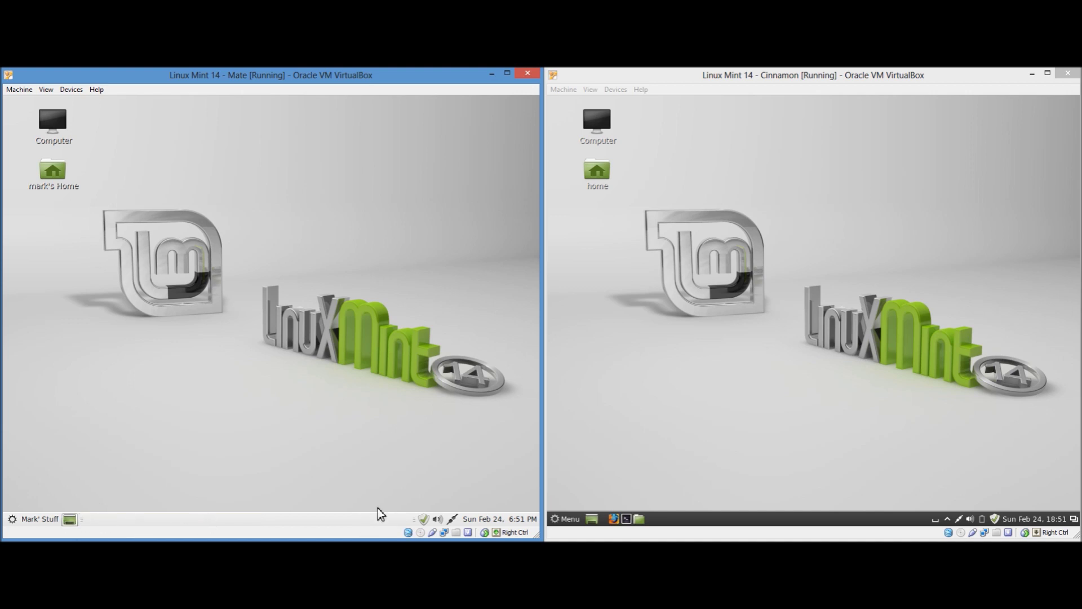
pyautogui.moveTo(424, 522)
pyautogui.click(439, 518)
pyautogui.click(455, 521)
pyautogui.click(454, 520)
pyautogui.click(478, 488)
pyautogui.click(514, 520)
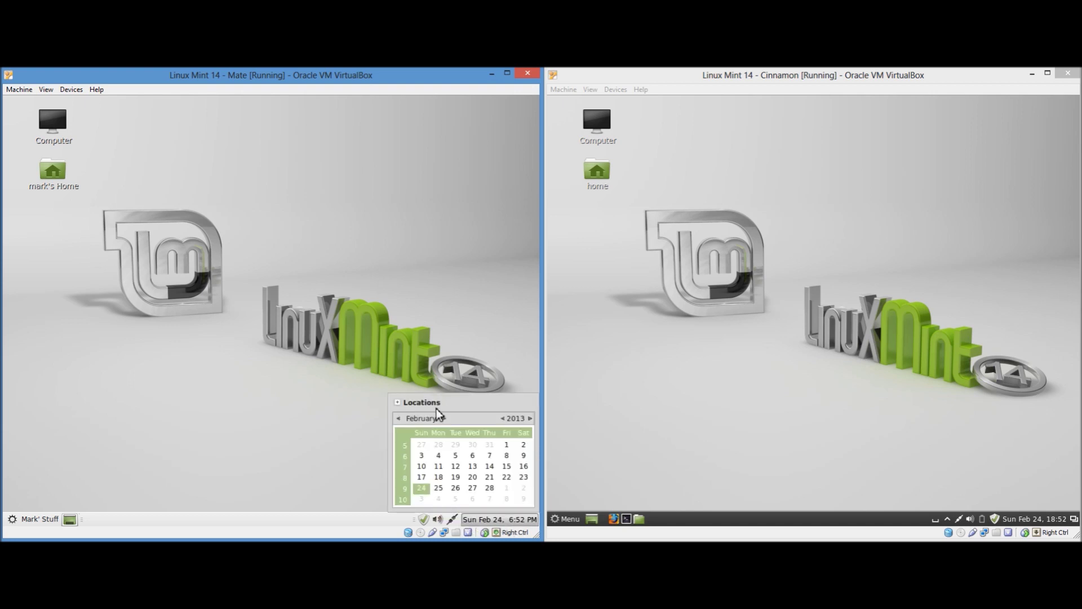
pyautogui.click(498, 519)
pyautogui.click(499, 519)
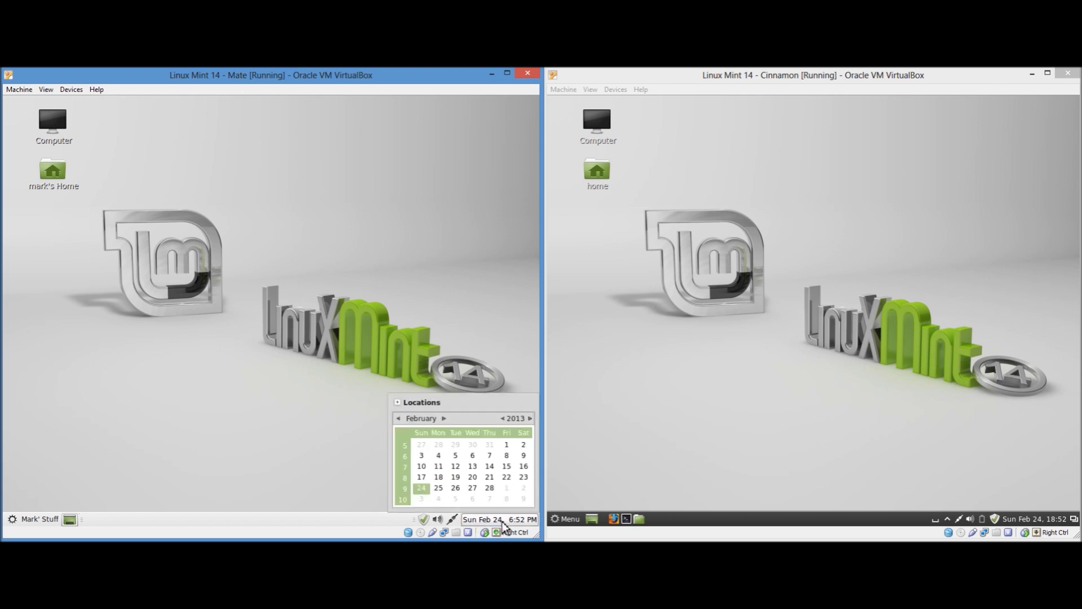
pyautogui.click(397, 402)
pyautogui.click(398, 323)
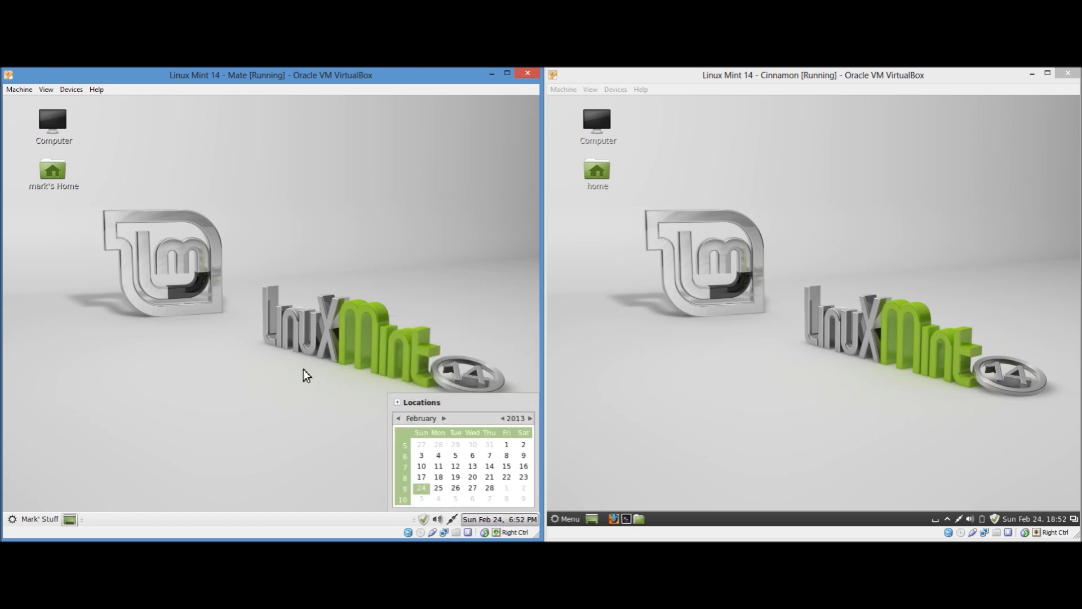
pyautogui.click(398, 402)
pyautogui.click(398, 323)
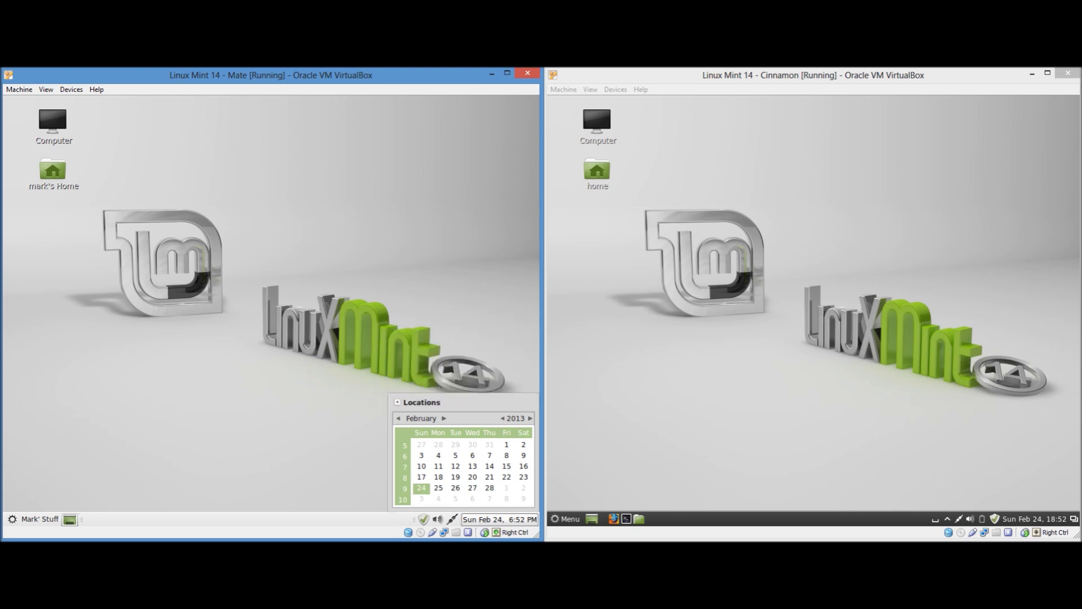
pyautogui.click(498, 518)
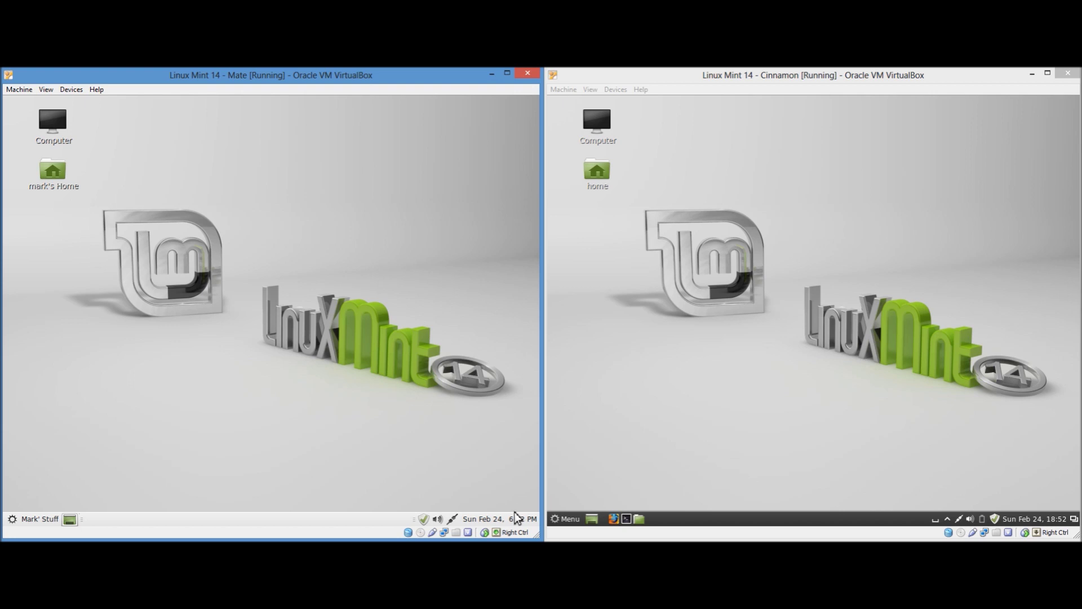
pyautogui.rightClick(554, 516)
# Step: Open and close the Cinnamon menu editor
pyautogui.click(588, 497)
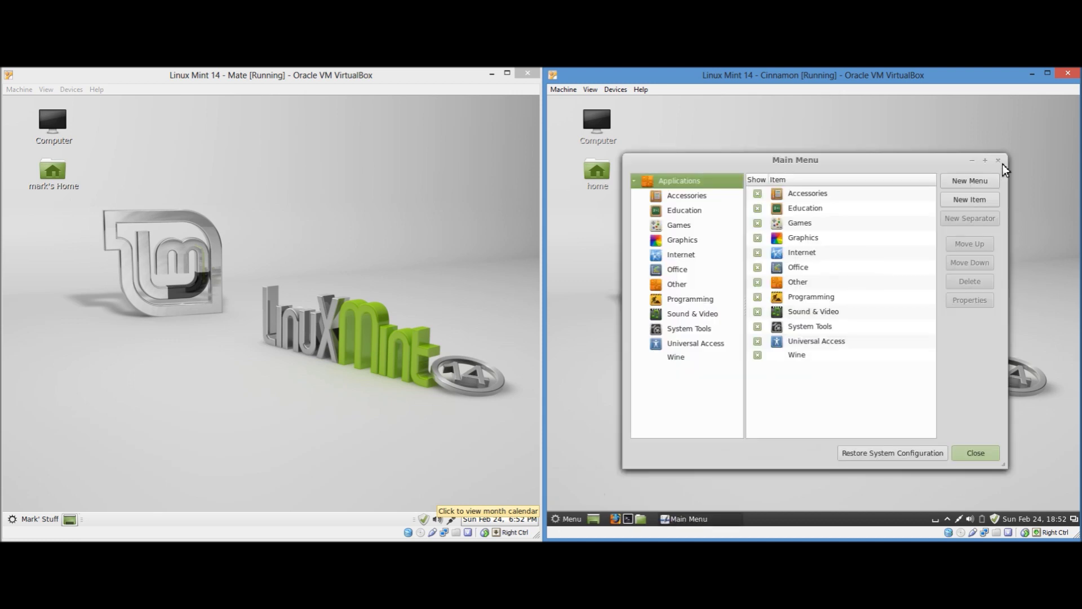
pyautogui.click(999, 161)
pyautogui.rightClick(563, 522)
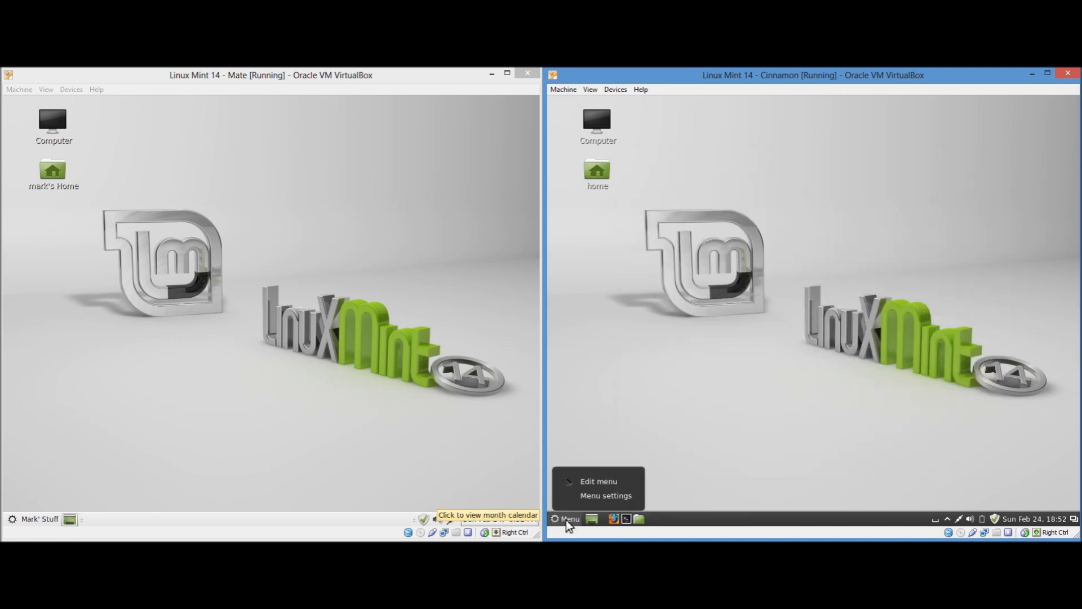
# Step: Change the Cinnamon menu text to the user's name plus 'Stuff', then show the panel's options
pyautogui.click(587, 500)
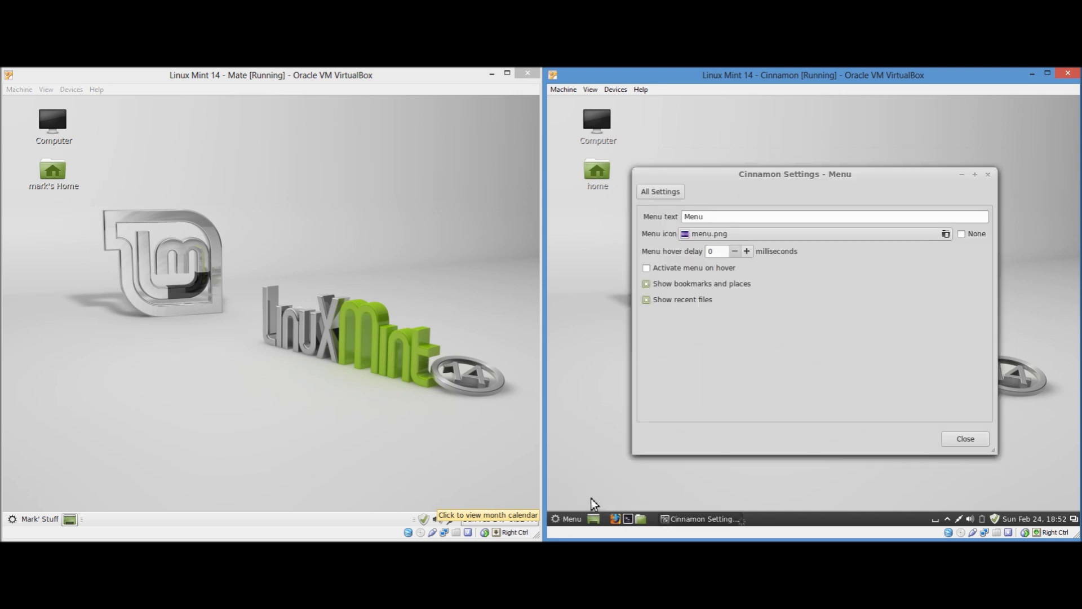
pyautogui.click(726, 217)
pyautogui.hotkey('ctrl', 'a')
pyautogui.write("Mark's Stu")
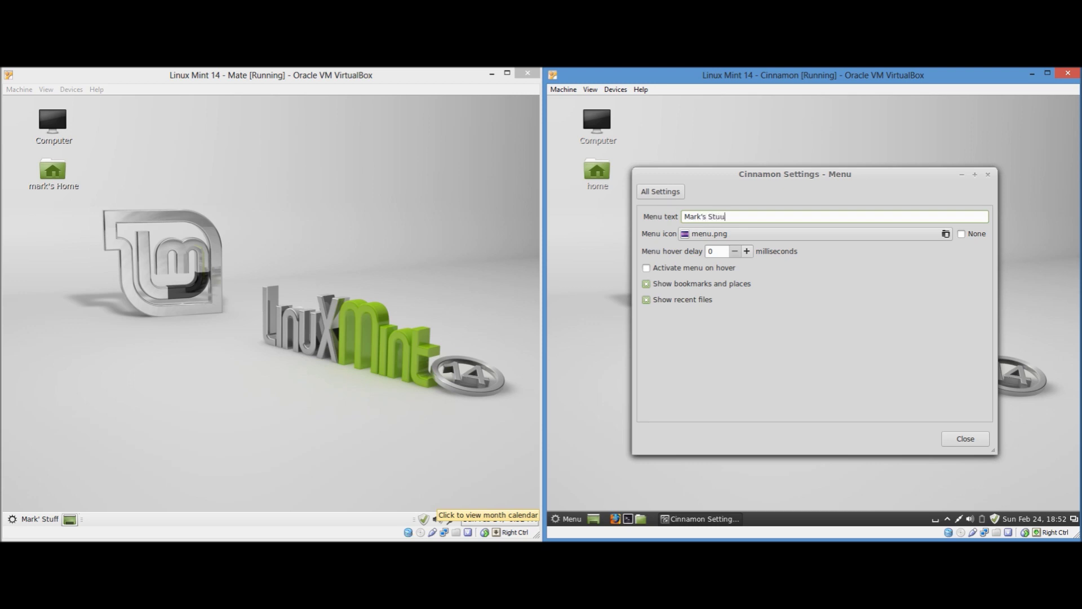
pyautogui.write('ff')
pyautogui.click(982, 444)
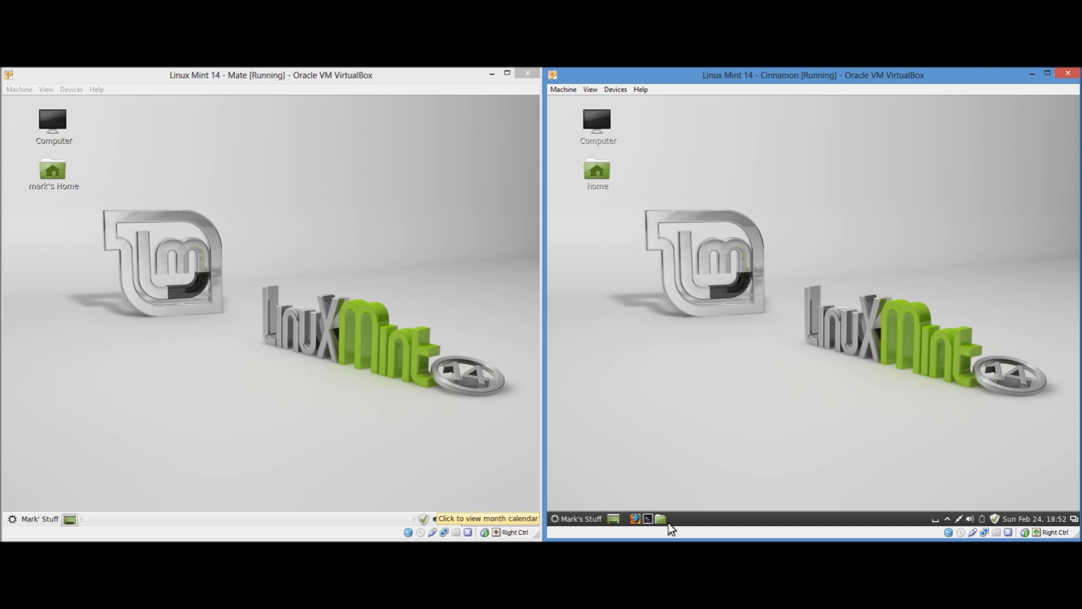
pyautogui.click(947, 519)
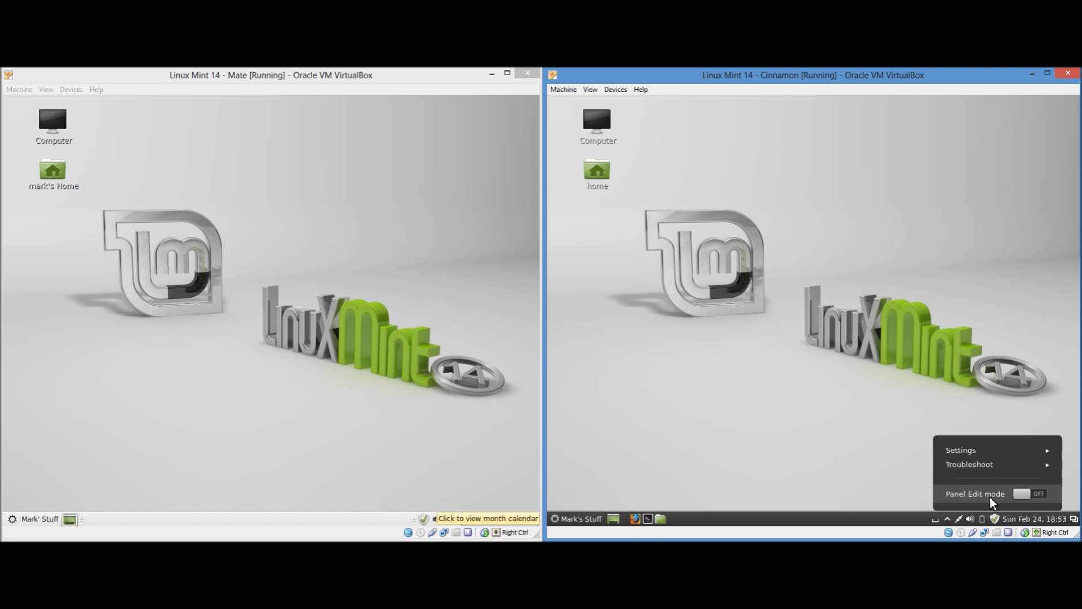
pyautogui.click(985, 465)
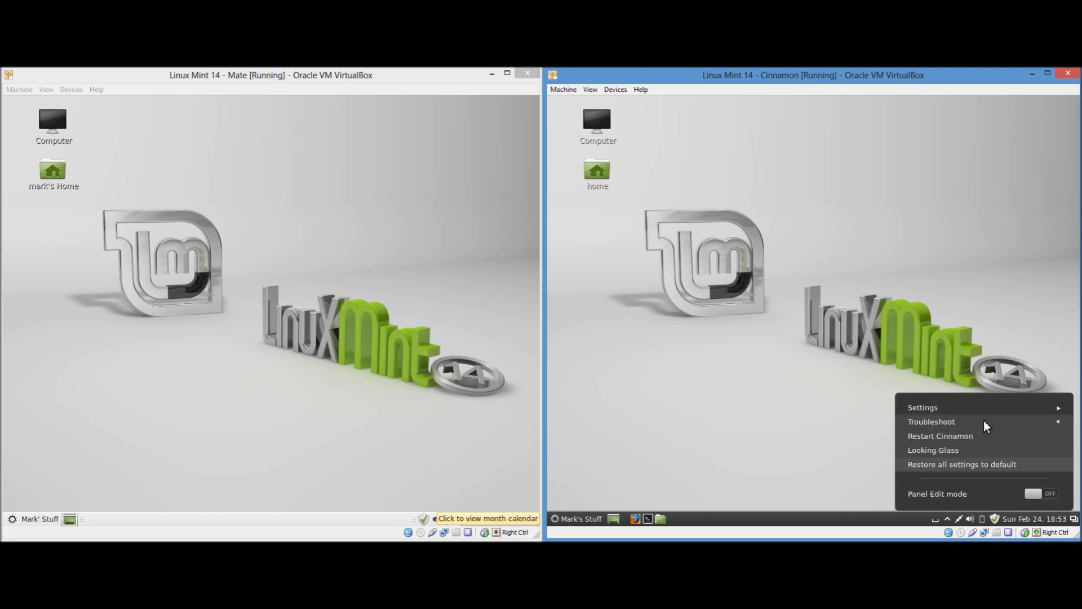
pyautogui.click(985, 420)
pyautogui.click(986, 445)
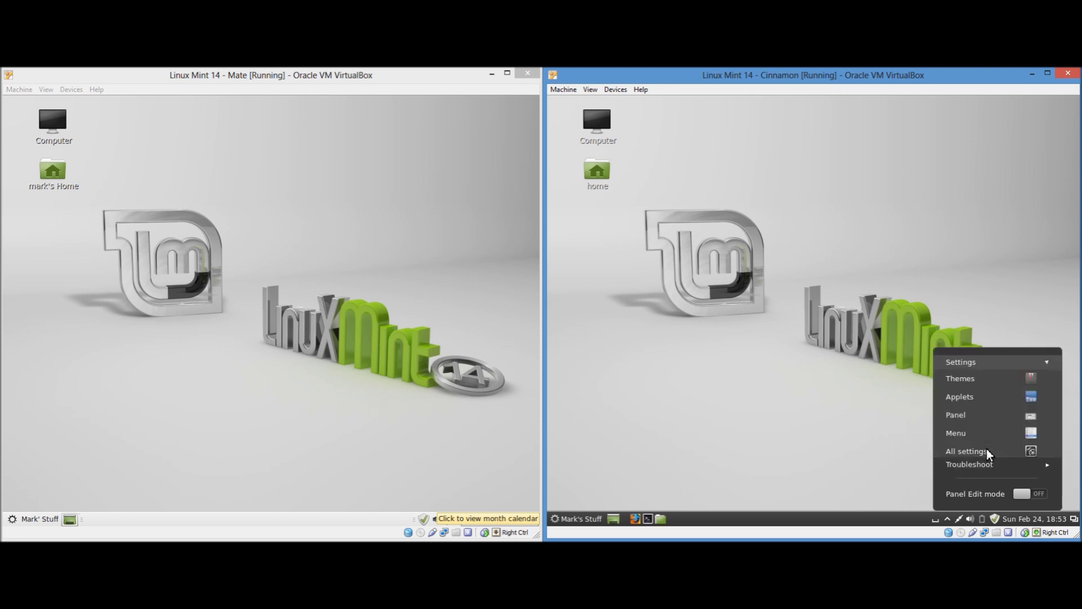
pyautogui.click(965, 361)
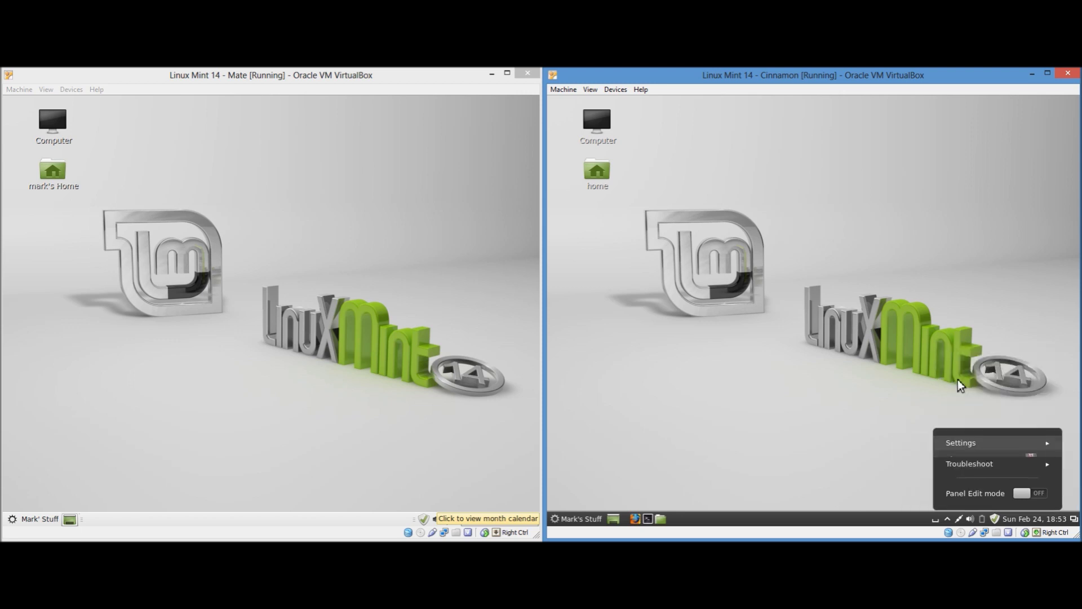
pyautogui.click(874, 430)
pyautogui.click(960, 518)
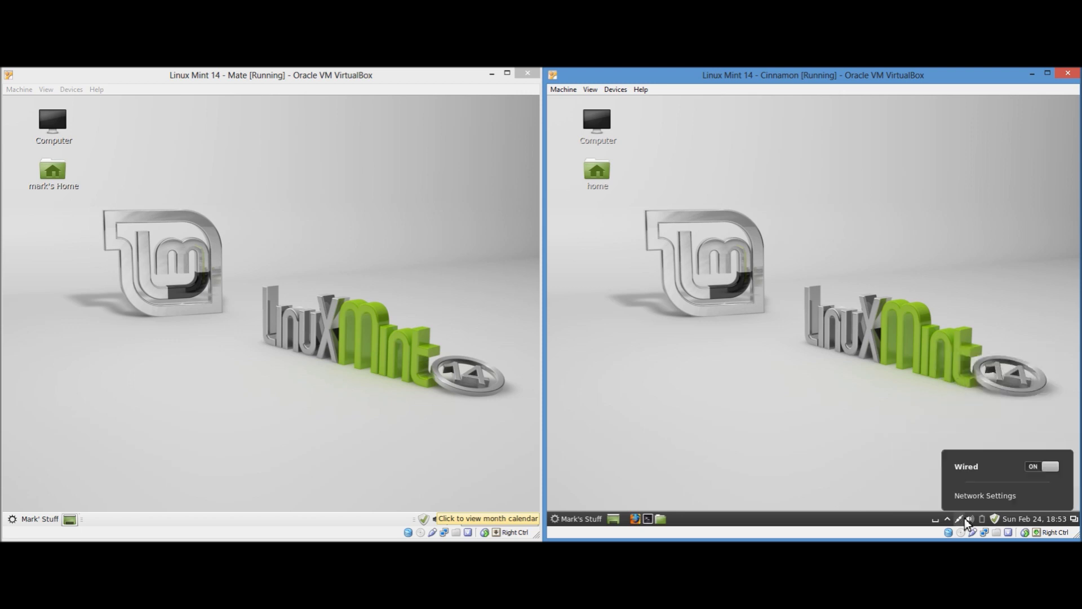
pyautogui.click(970, 518)
pyautogui.click(981, 519)
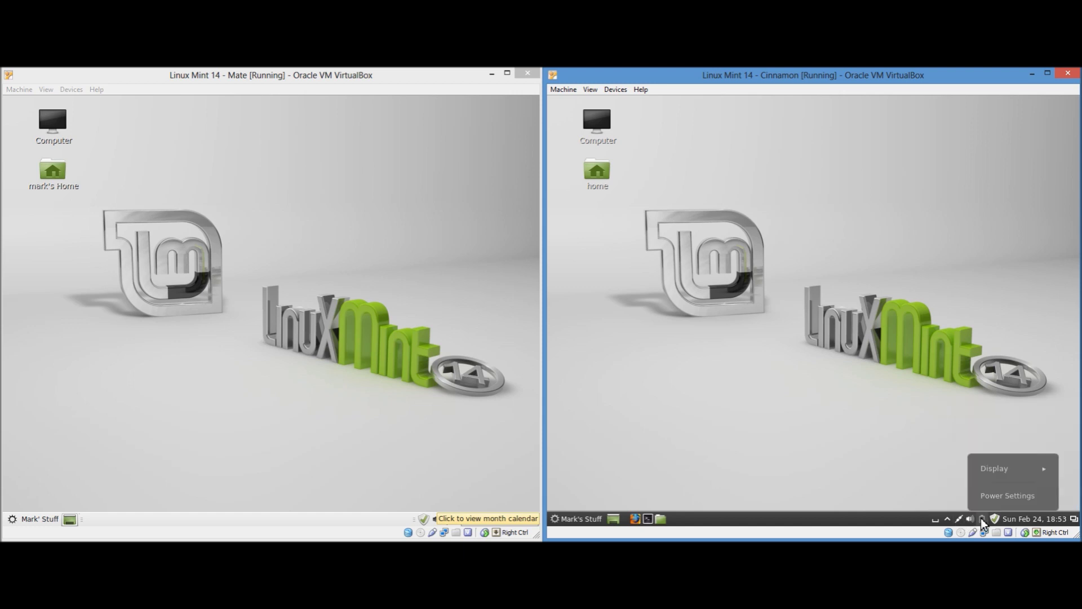
pyautogui.click(981, 520)
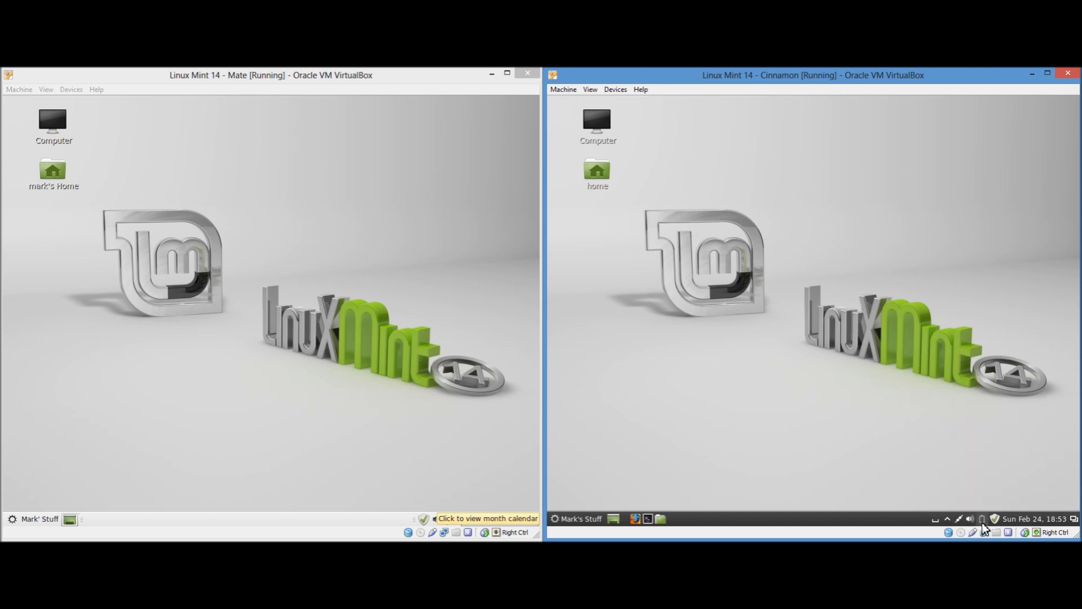
pyautogui.click(985, 518)
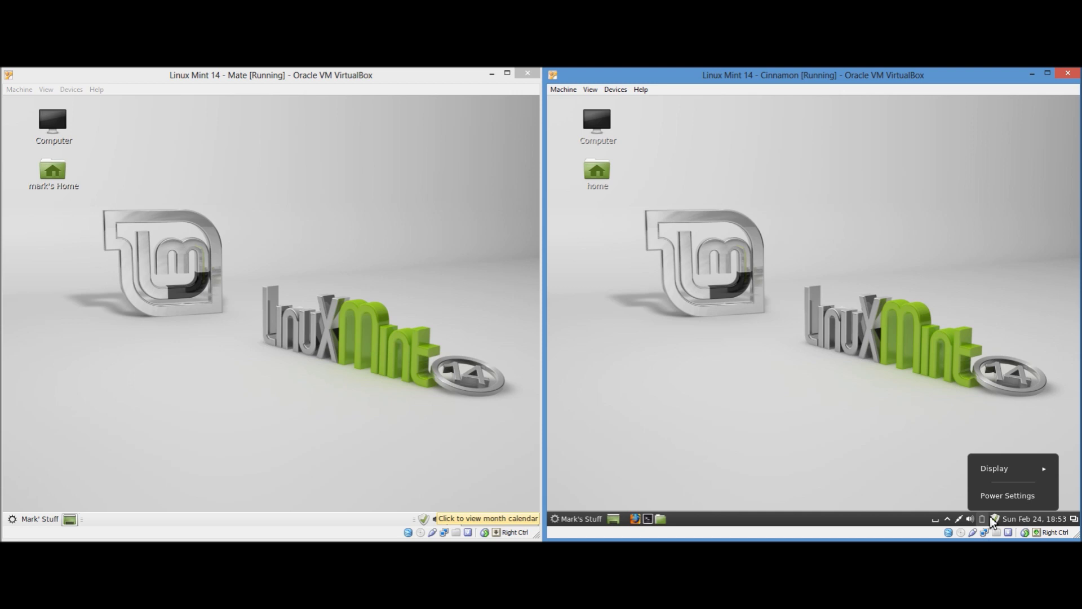
pyautogui.click(986, 520)
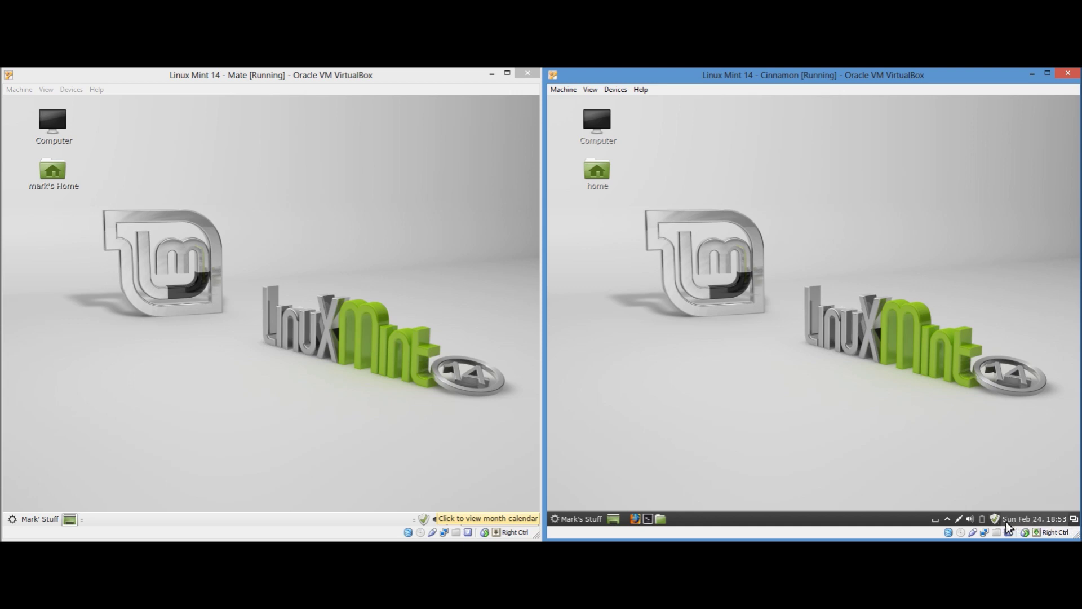
pyautogui.click(1039, 519)
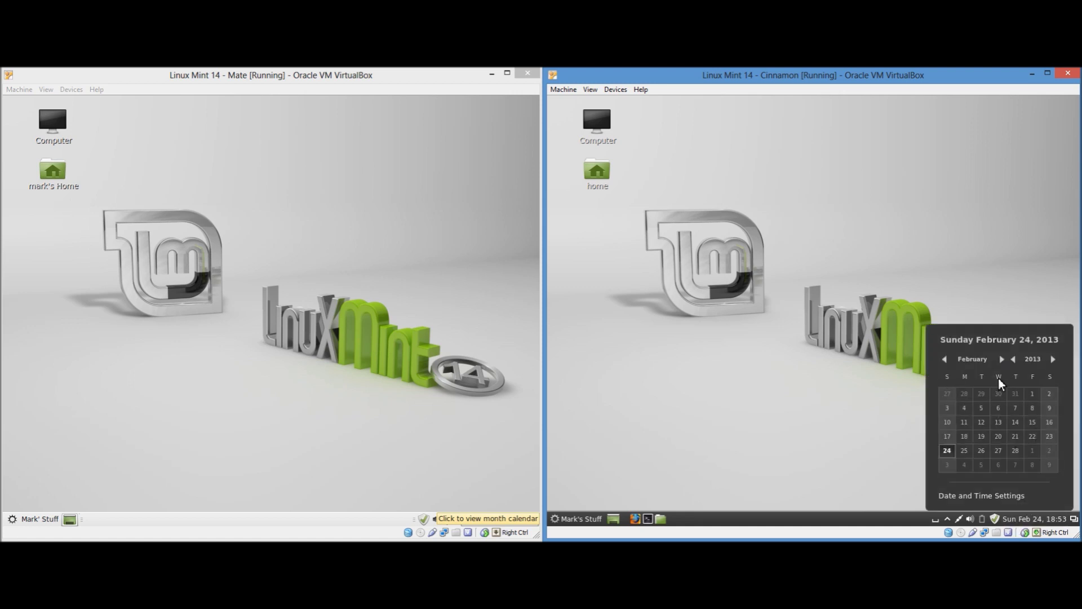
pyautogui.click(800, 427)
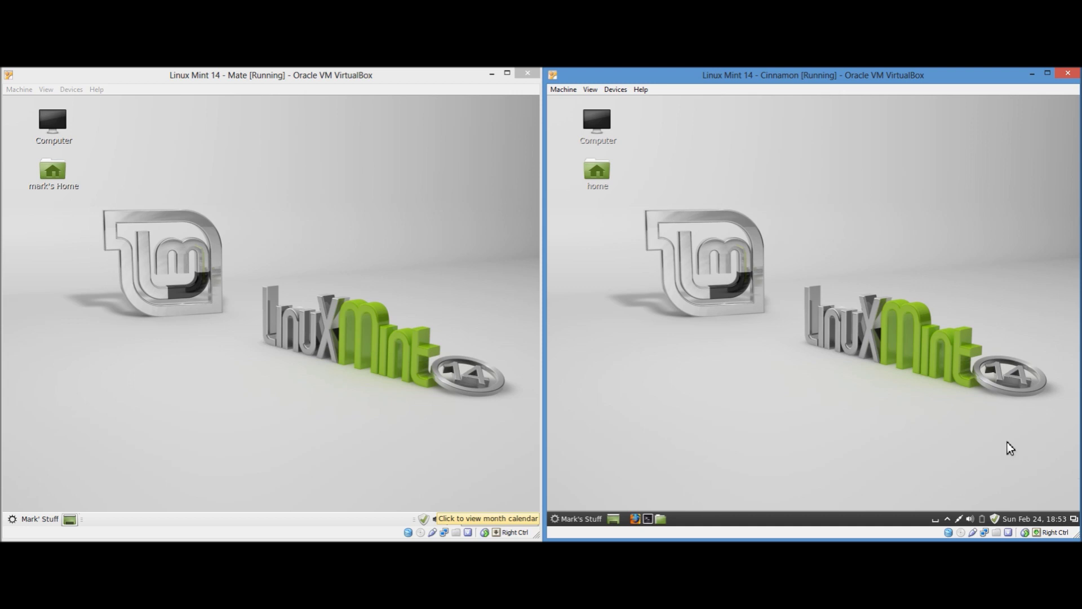
pyautogui.click(295, 368)
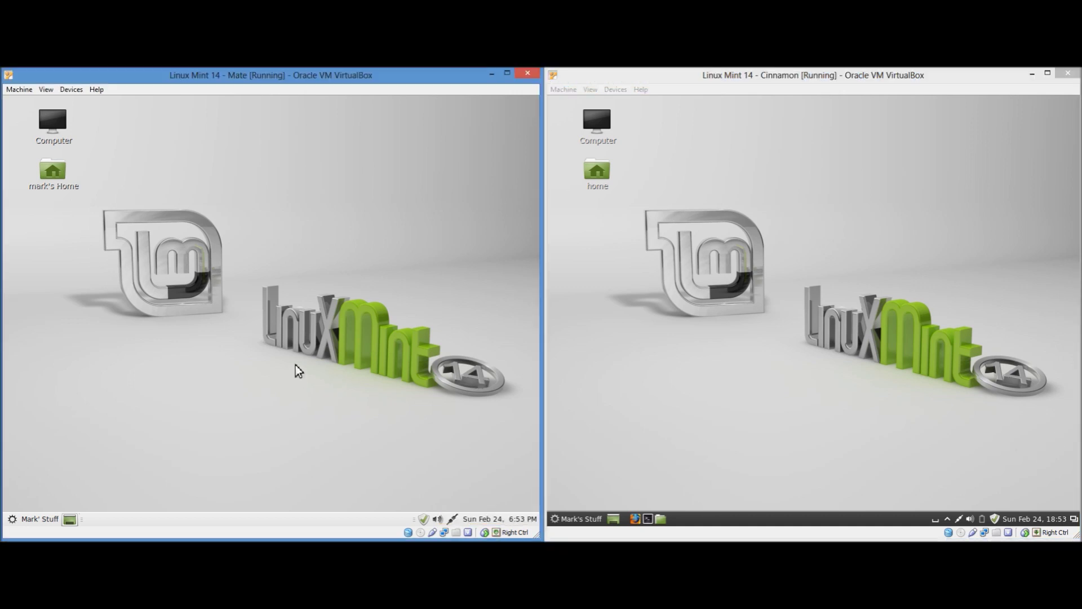
pyautogui.click(25, 520)
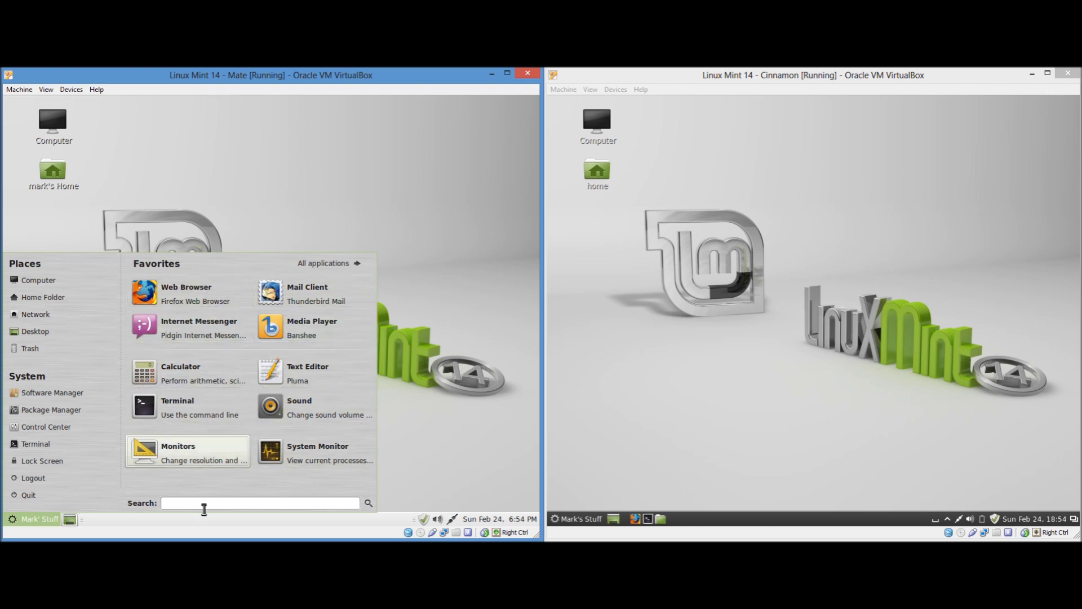
pyautogui.write('Fire')
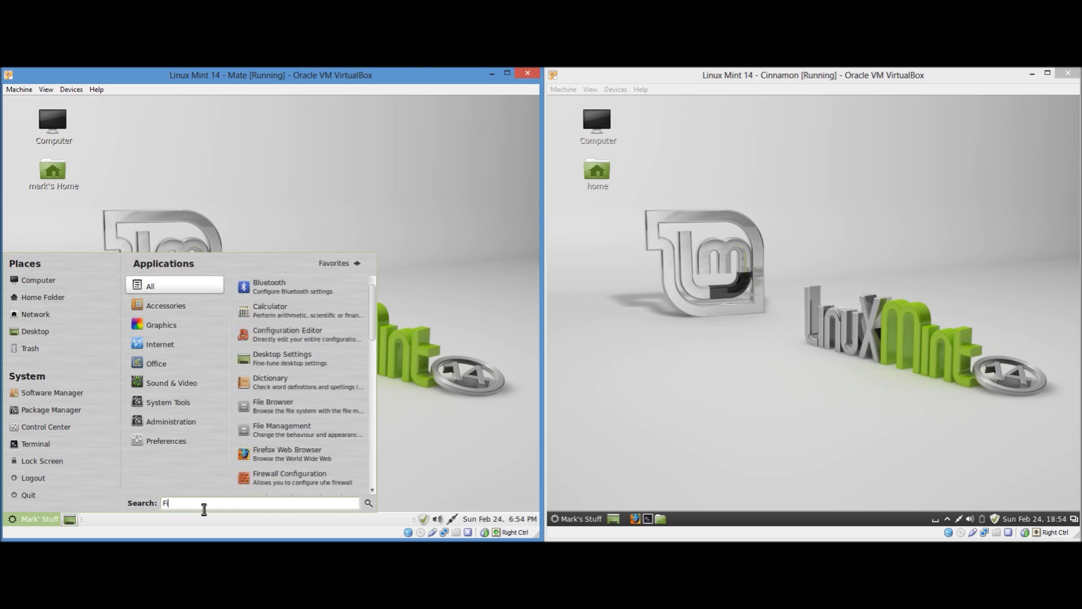
pyautogui.press('BackSpace')
pyautogui.press('BackSpace')
pyautogui.press('BackSpace')
pyautogui.press('BackSpace')
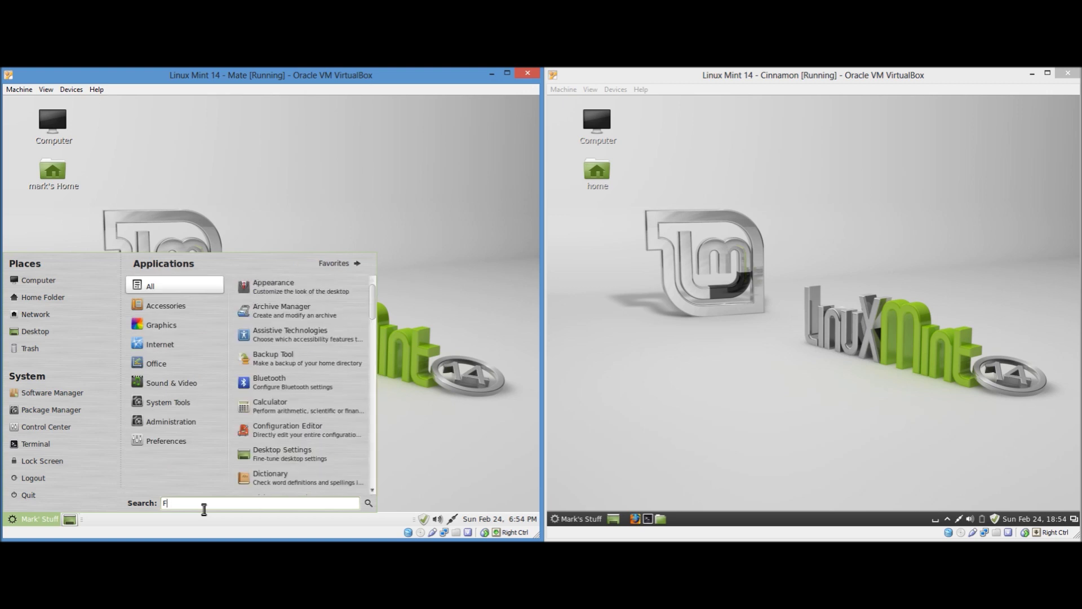
pyautogui.click(342, 265)
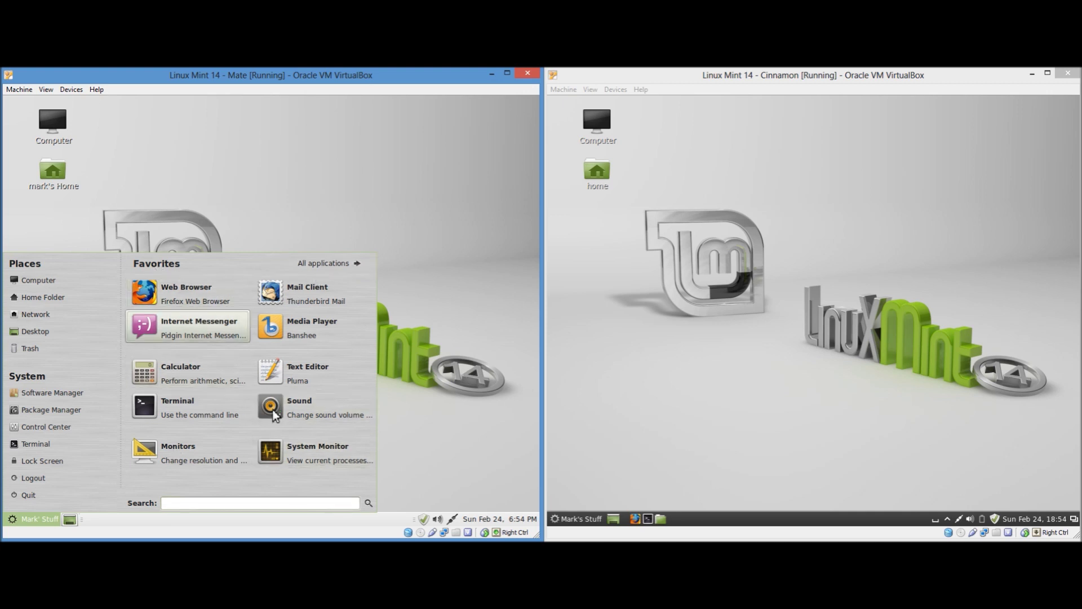
pyautogui.click(309, 262)
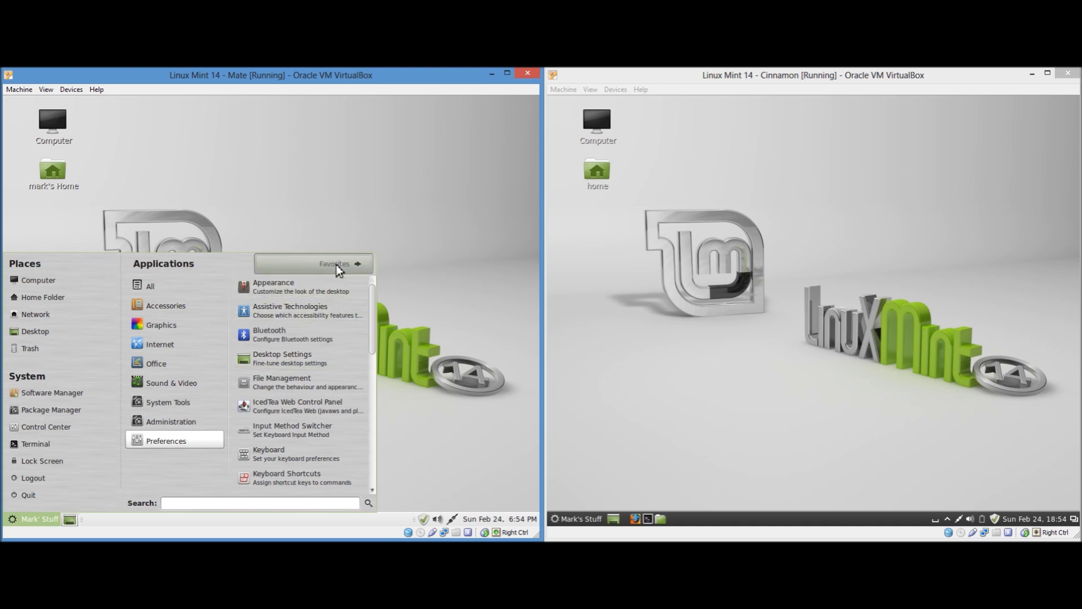
pyautogui.click(337, 228)
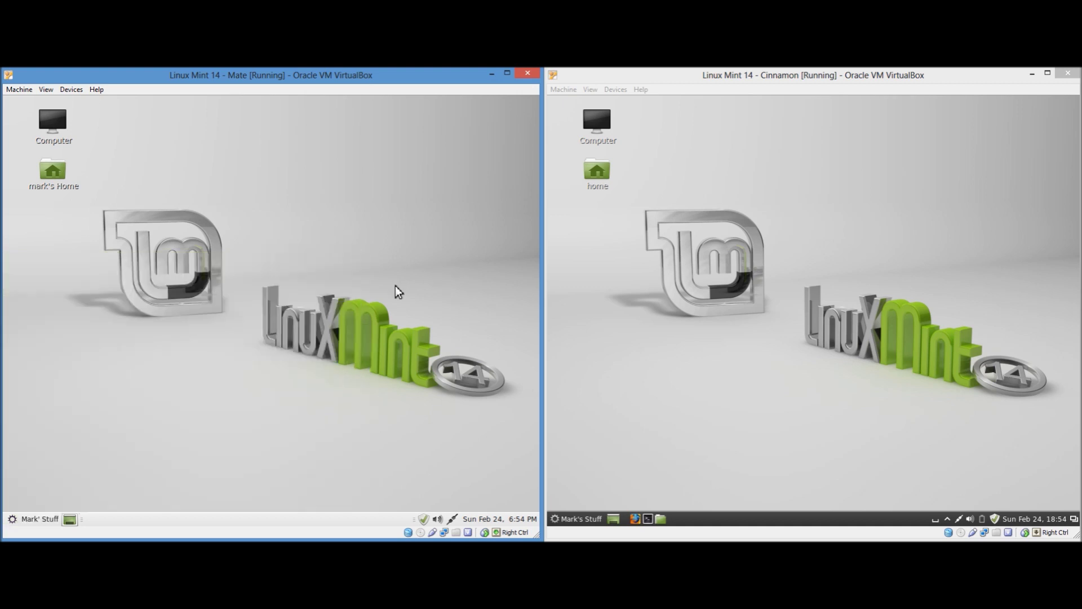
# Step: Open the Cinnamon applications menu and compare it with MATE's main menu
pyautogui.click(610, 384)
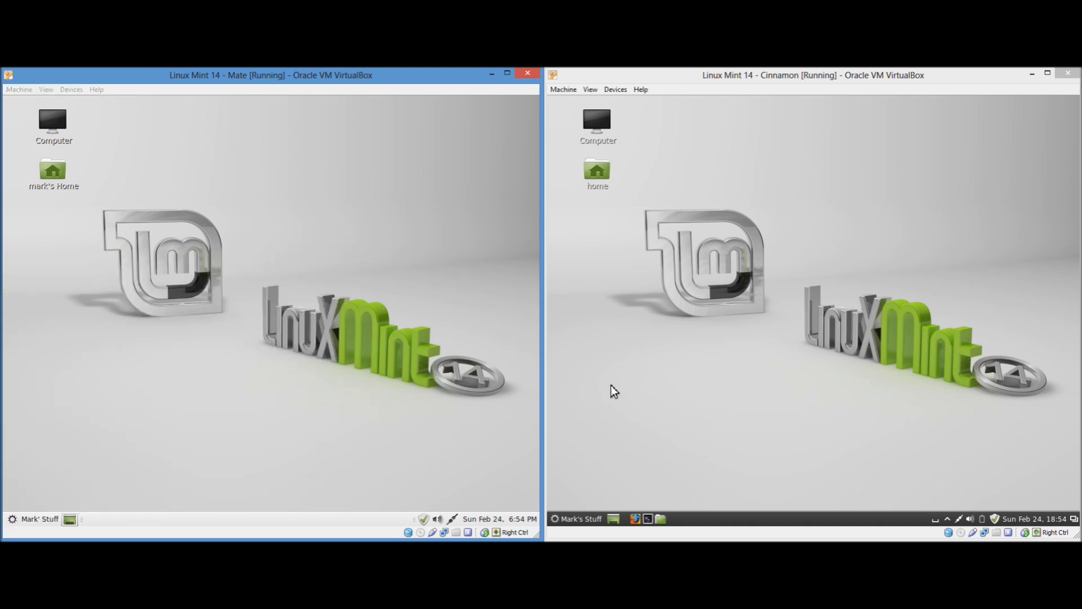
pyautogui.click(586, 518)
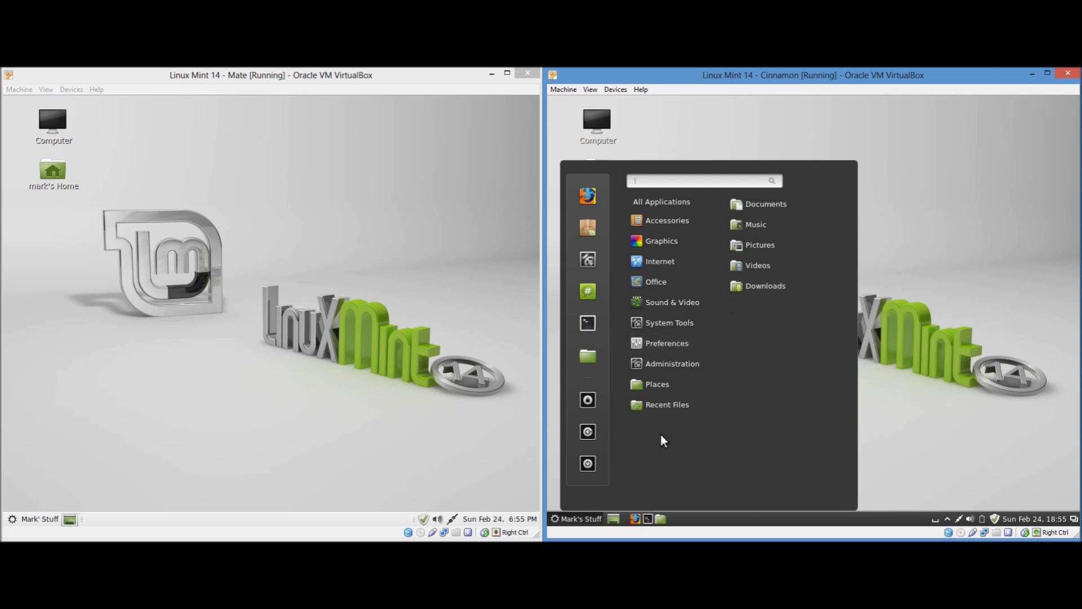
pyautogui.click(39, 518)
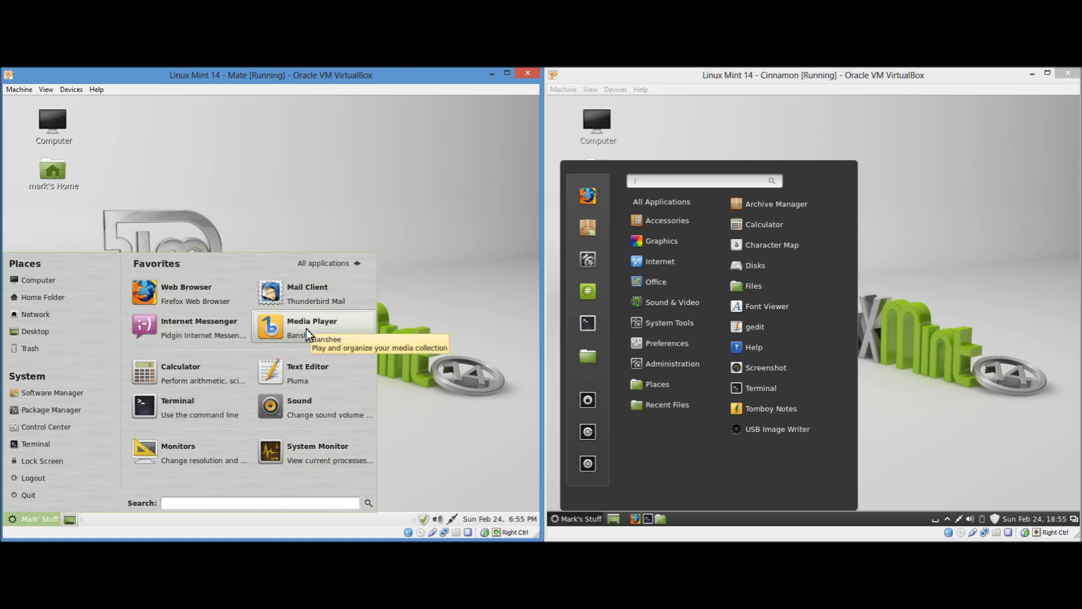
pyautogui.click(449, 307)
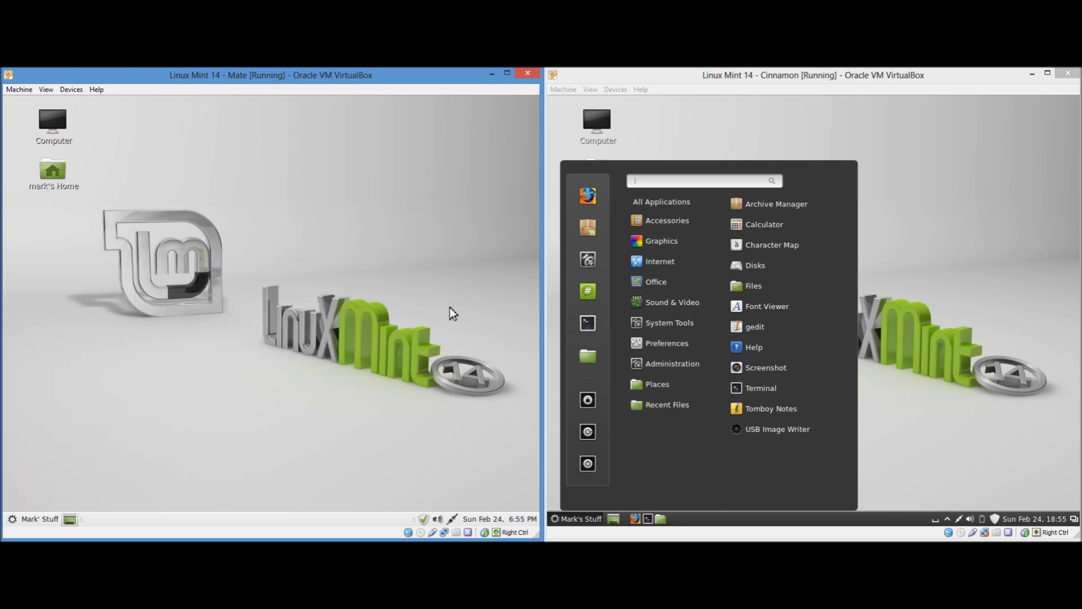
# Step: Show the Administration apps under All Applications in the Cinnamon menu, and open MATE's menu
pyautogui.click(576, 516)
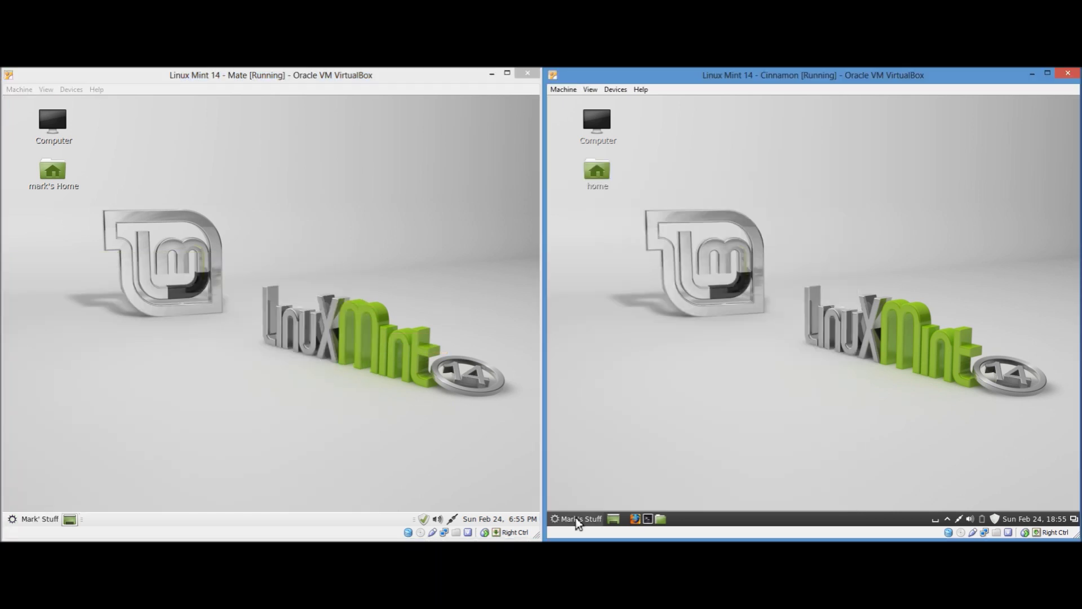
pyautogui.click(576, 518)
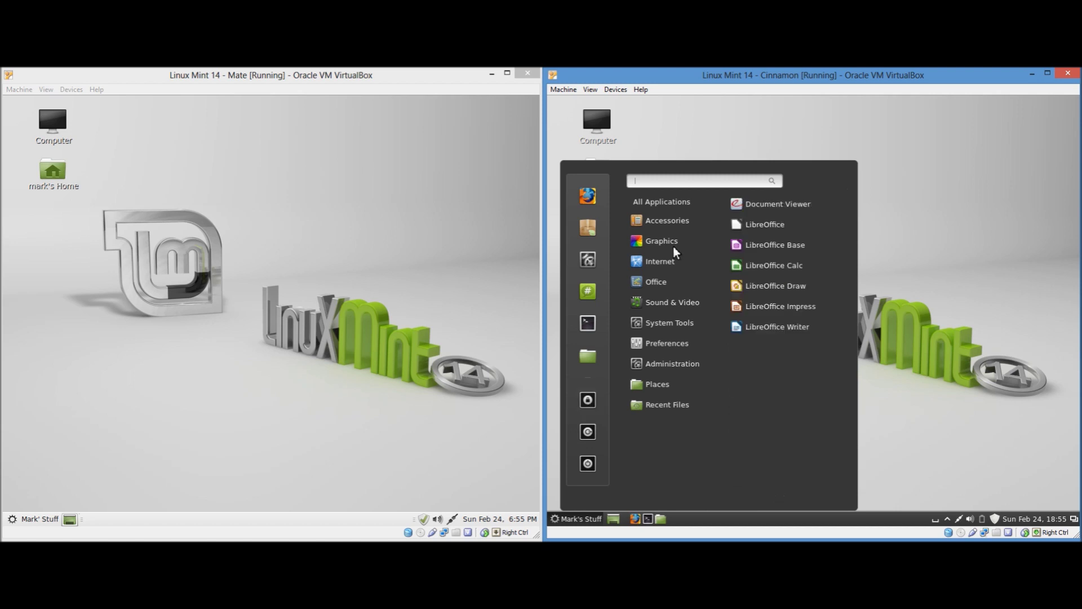
pyautogui.moveTo(668, 202)
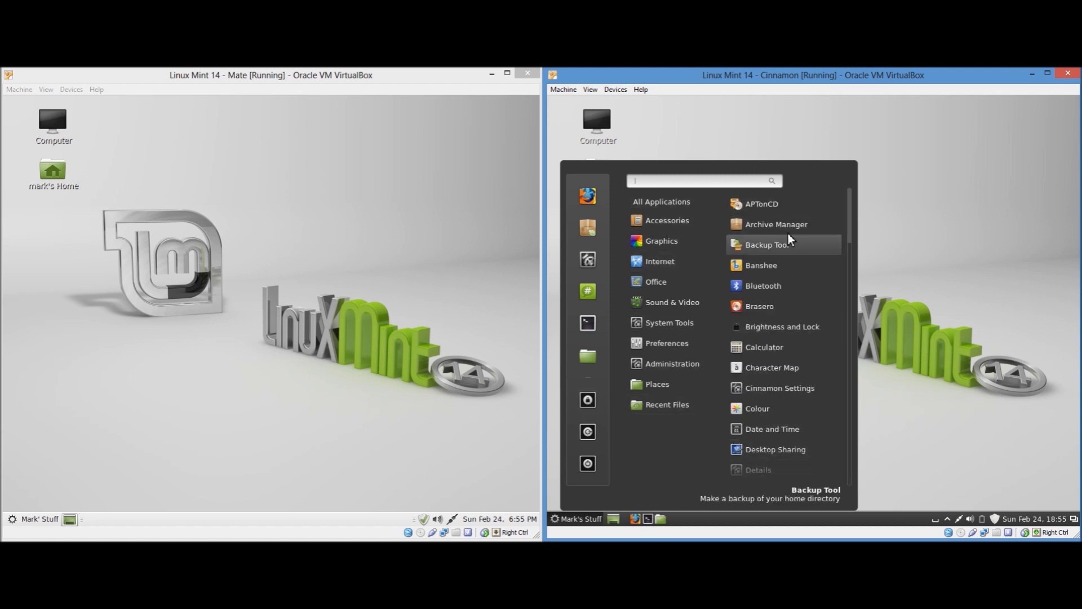
pyautogui.moveTo(671, 364)
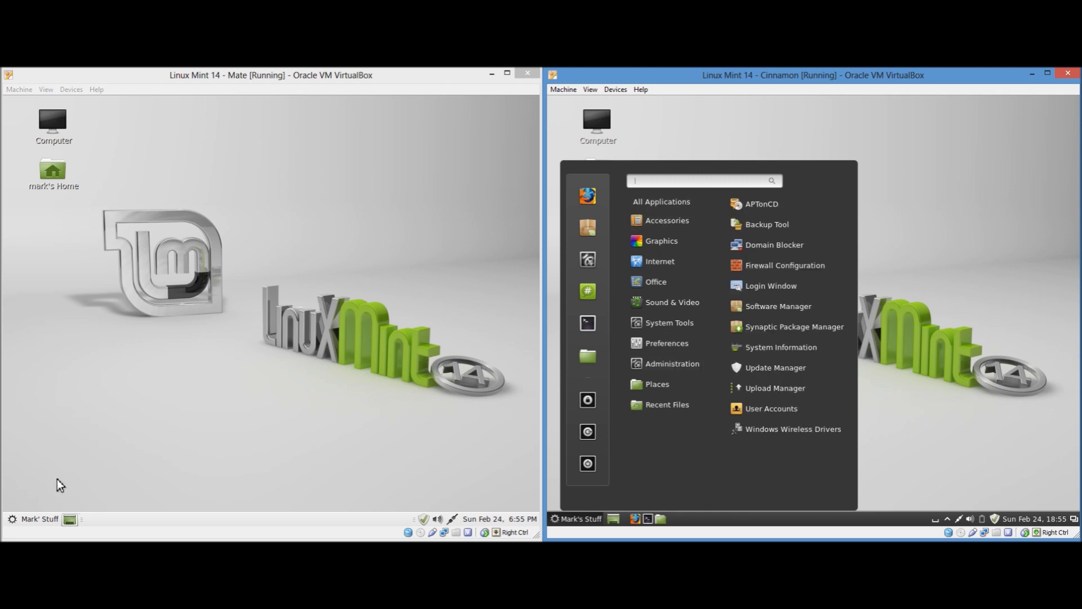
pyautogui.click(35, 519)
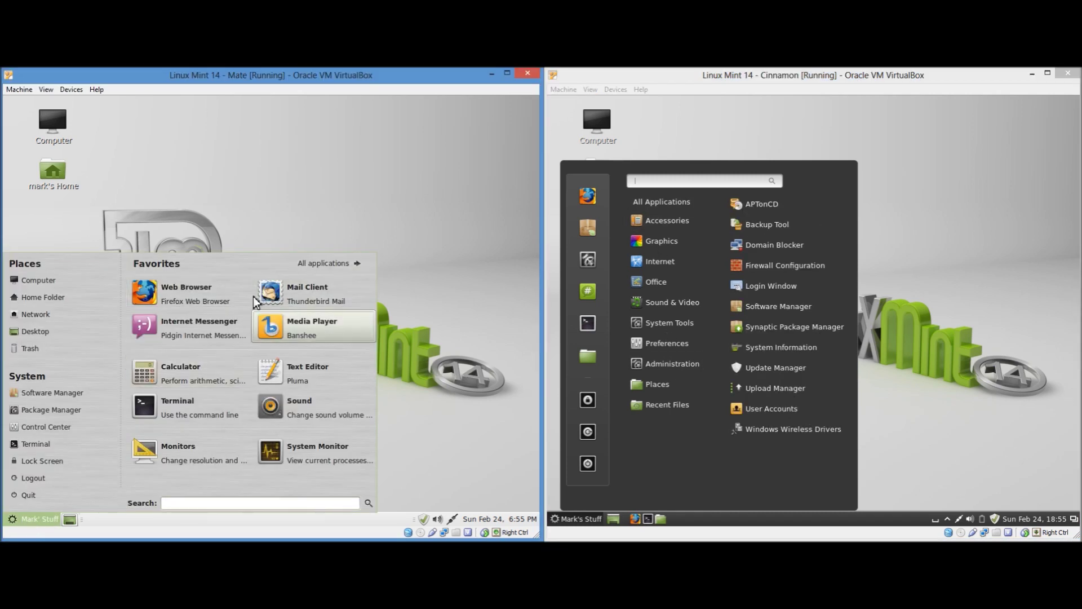
# Step: Toggle the MATE main menu between Favorites and All Applications, then close it
pyautogui.click(388, 168)
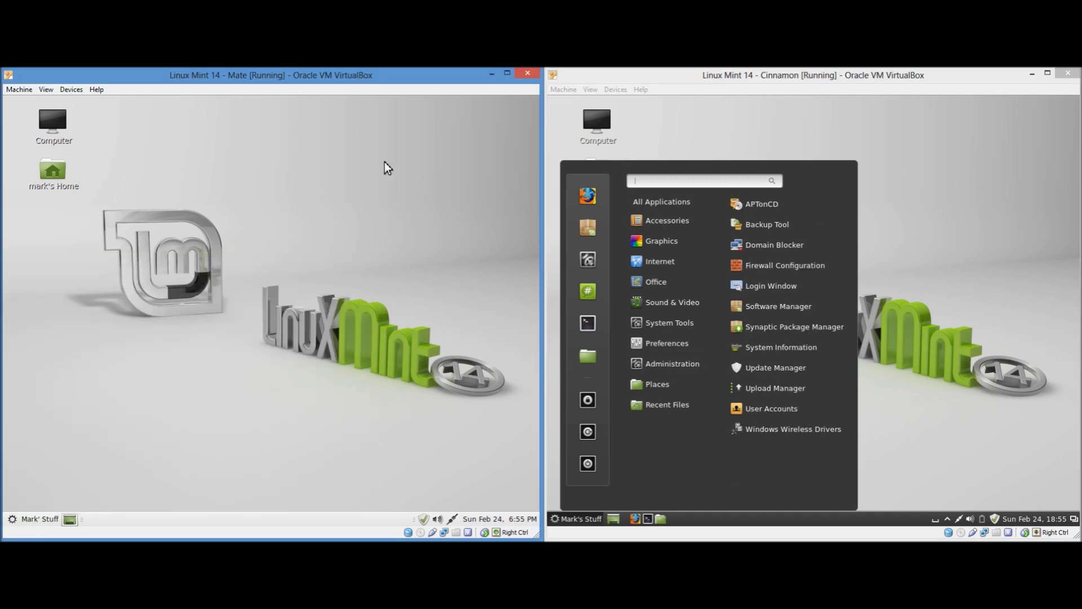
pyautogui.click(16, 519)
pyautogui.click(344, 267)
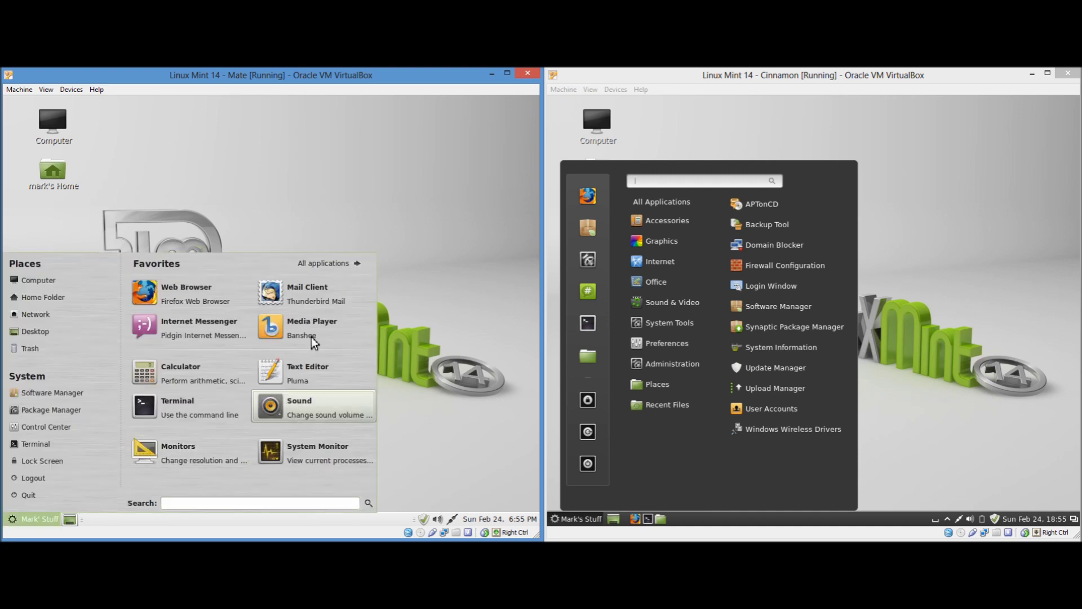
pyautogui.click(332, 263)
pyautogui.click(331, 197)
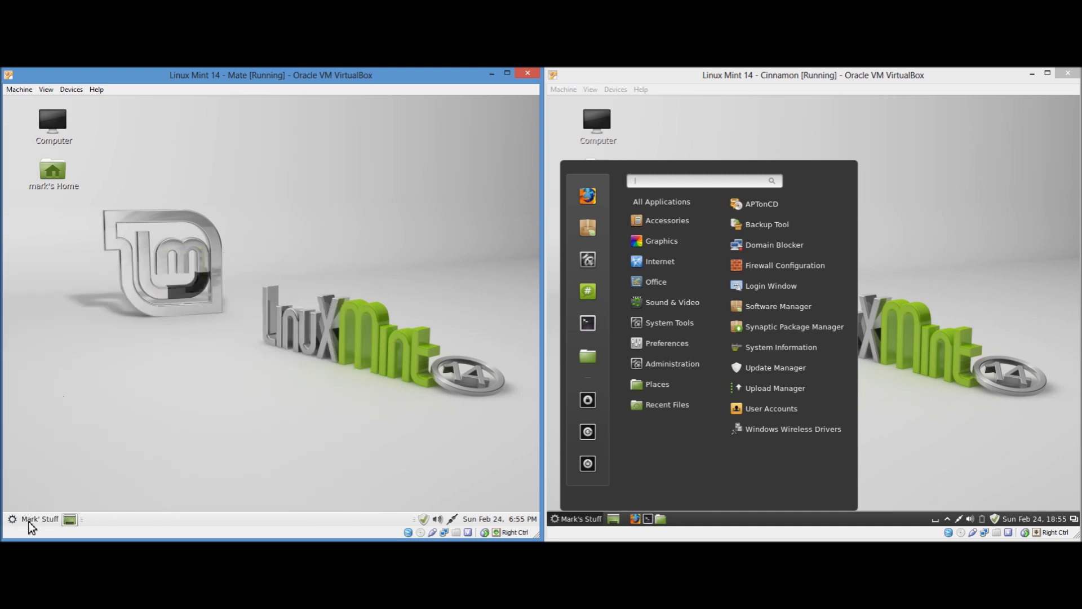
pyautogui.click(29, 522)
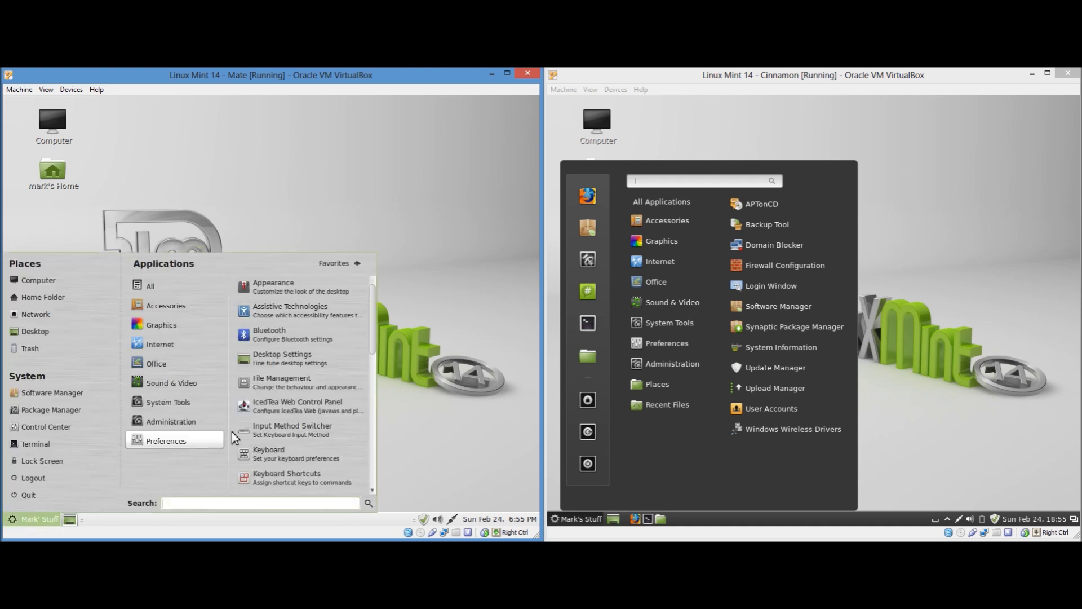
pyautogui.click(350, 161)
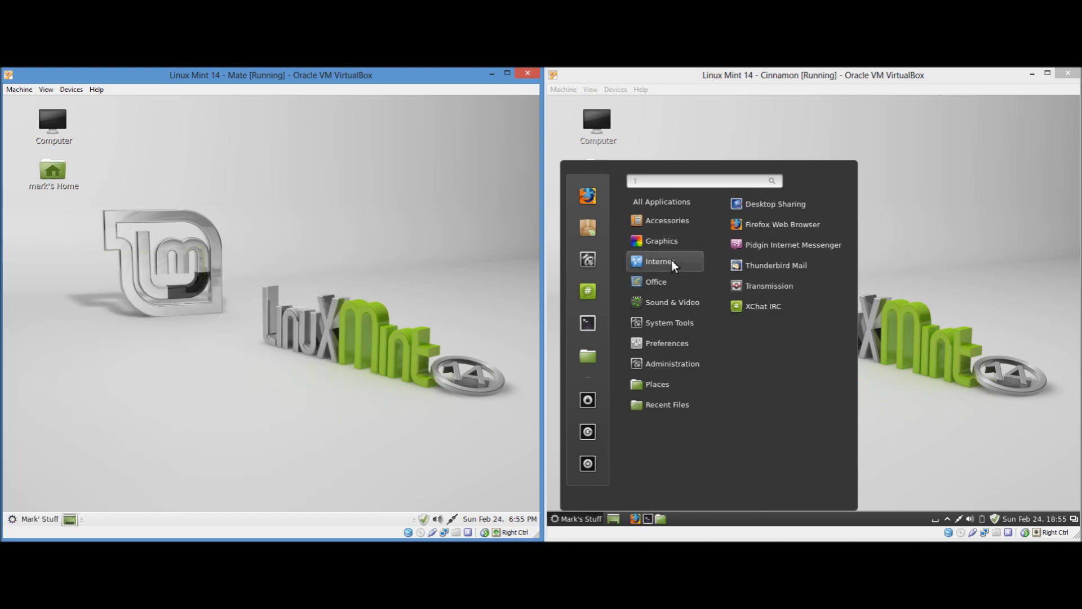
# Step: Try a search in the Cinnamon menu, clear it, close the menu, and open MATE's menu
pyautogui.click(673, 183)
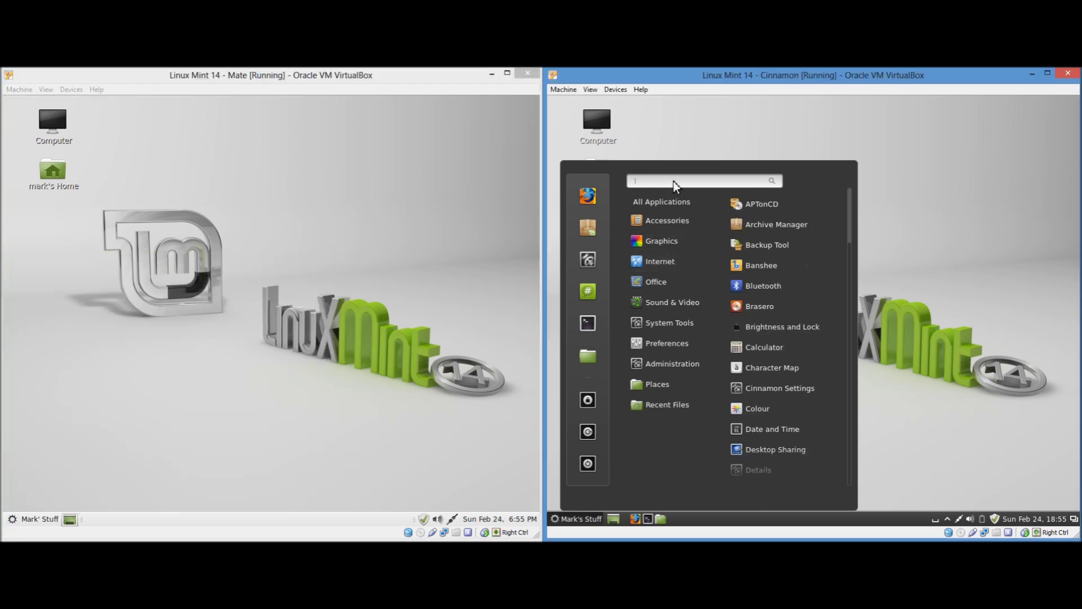
pyautogui.write('fi')
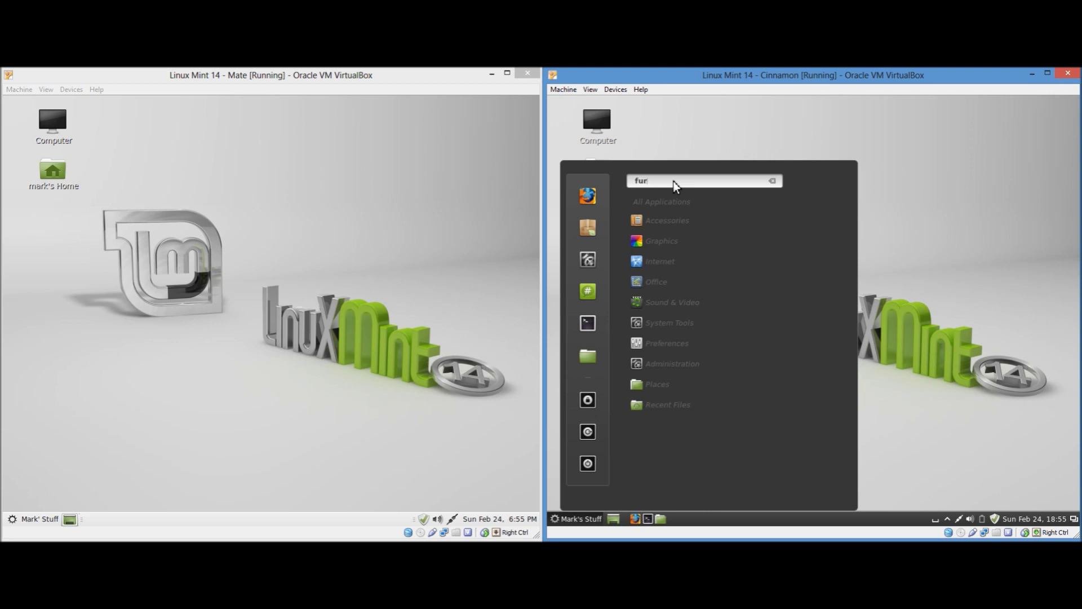
pyautogui.press('BackSpace')
pyautogui.press('BackSpace')
pyautogui.write('ir')
pyautogui.press('BackSpace')
pyautogui.press('BackSpace')
pyautogui.press('BackSpace')
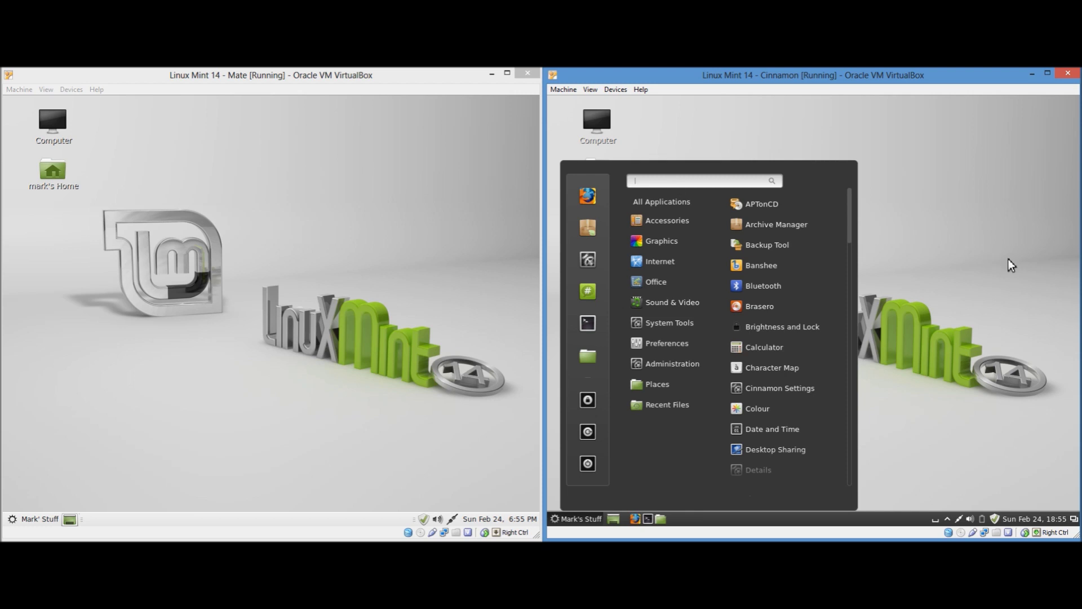
pyautogui.click(941, 269)
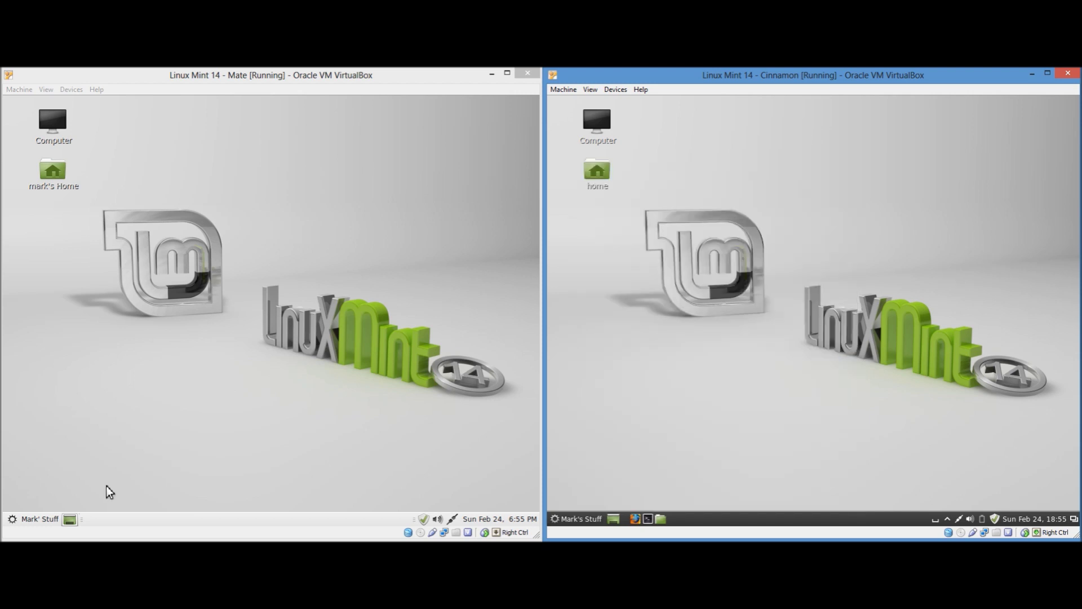
pyautogui.click(12, 518)
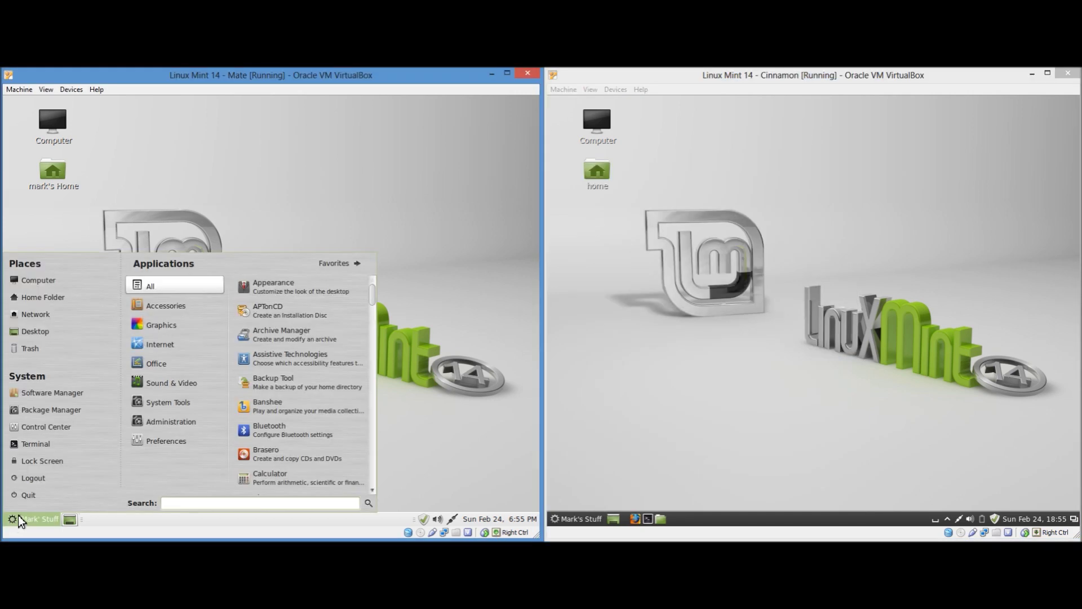
# Step: Show the Internet applications in both the MATE and Cinnamon menus
pyautogui.moveTo(151, 339)
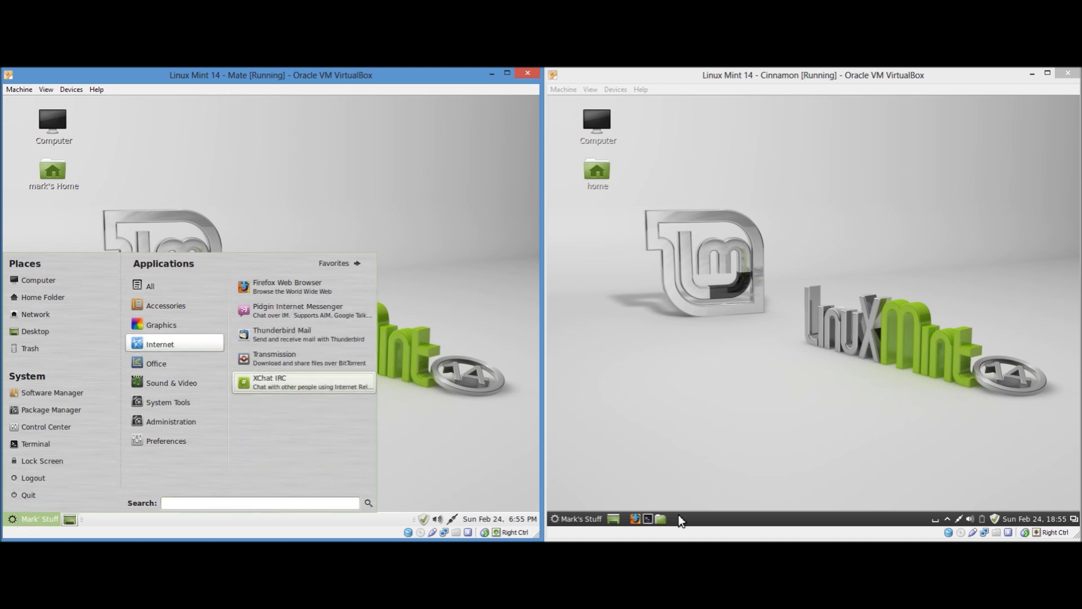
pyautogui.click(580, 521)
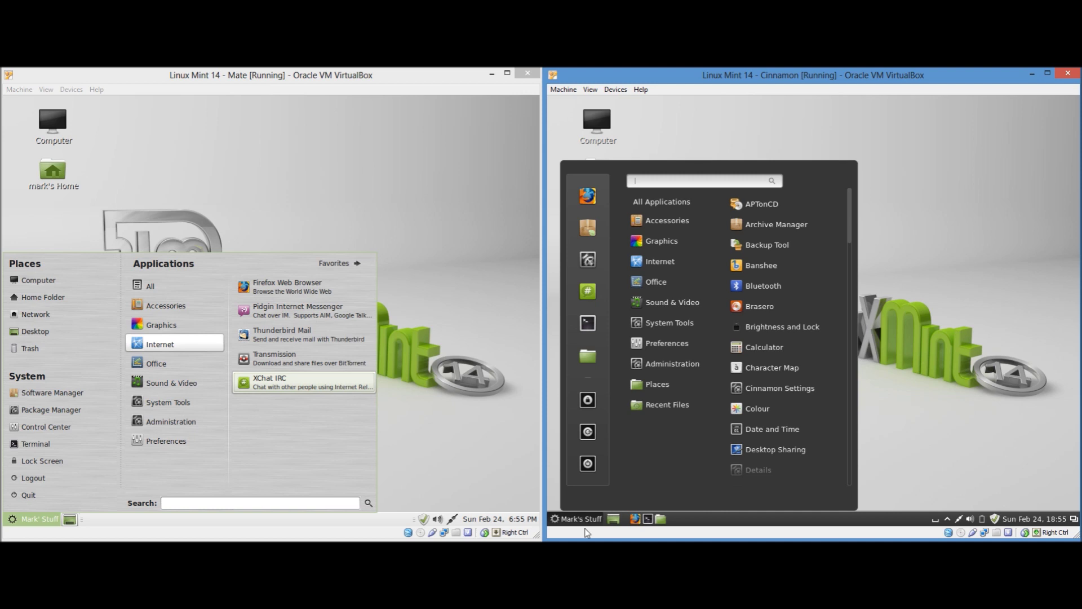
pyautogui.moveTo(689, 270)
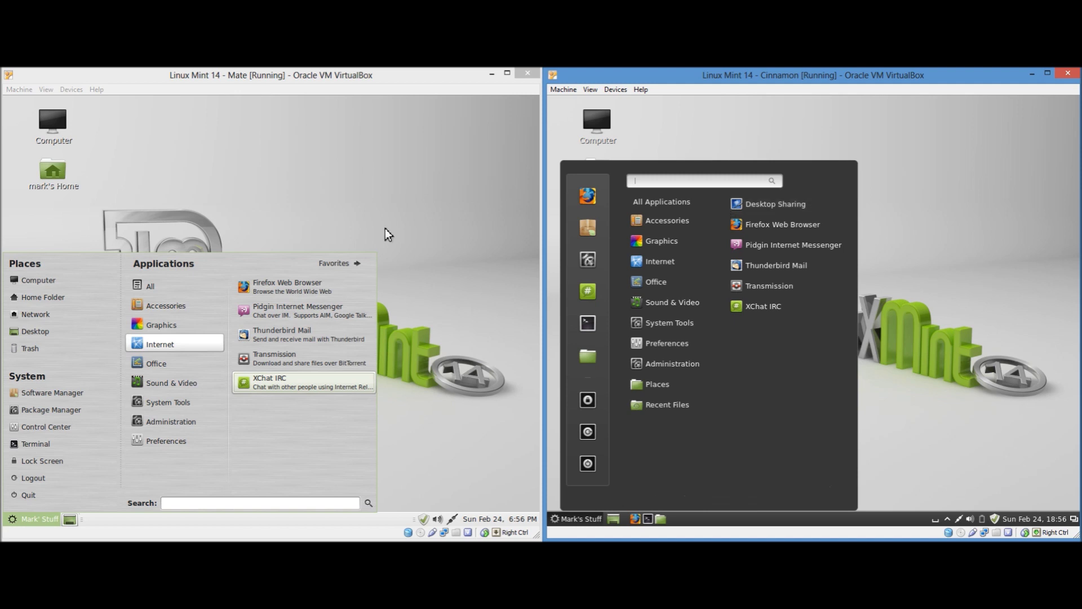
# Step: Search the MATE menu for 'desktop', clear it, and list all Cinnamon applications
pyautogui.click(213, 503)
pyautogui.write('d')
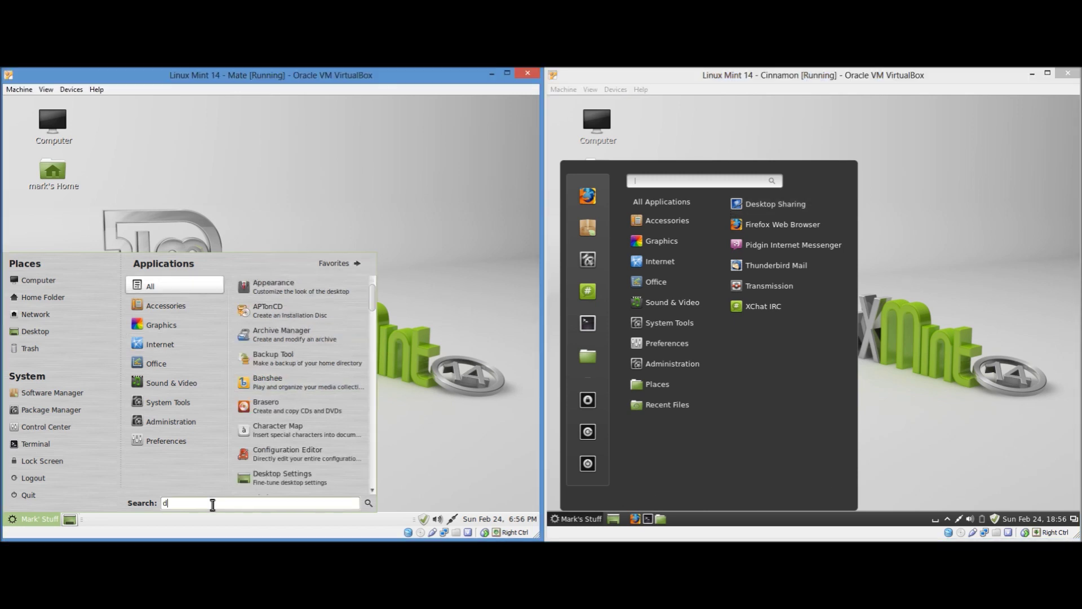
pyautogui.write('eskto')
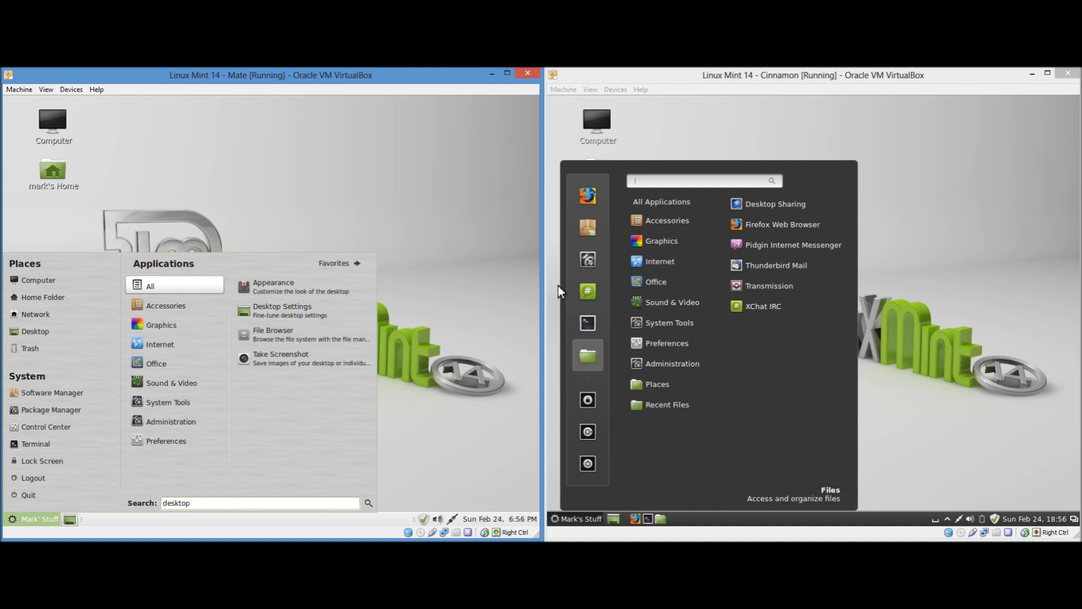
pyautogui.write('p')
pyautogui.press('BackSpace')
pyautogui.press('BackSpace')
pyautogui.press('BackSpace')
pyautogui.press('BackSpace')
pyautogui.press('BackSpace')
pyautogui.press('BackSpace')
pyautogui.press('BackSpace')
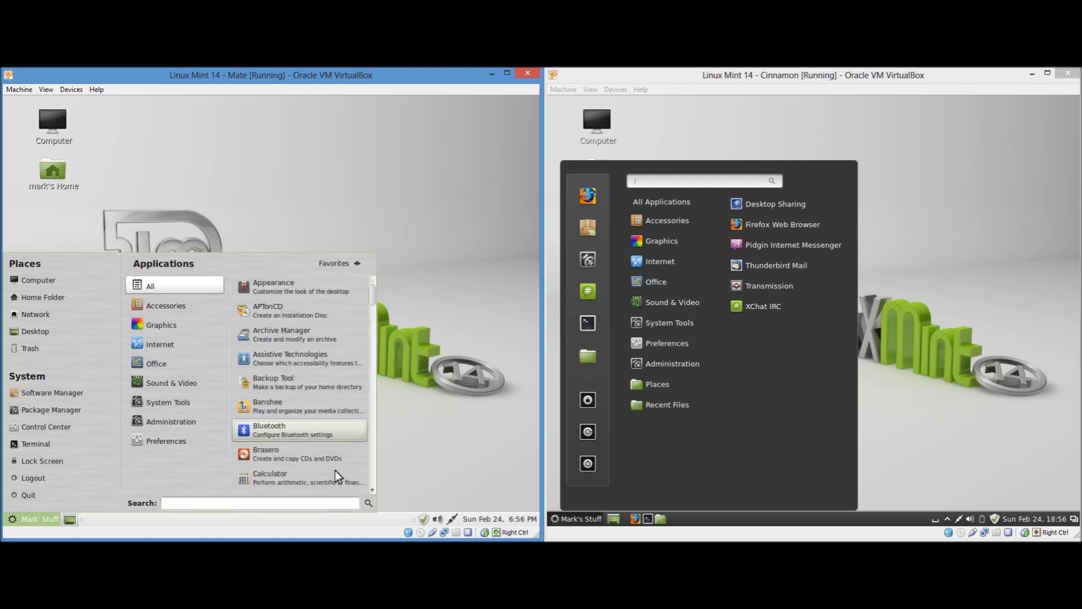
pyautogui.click(698, 411)
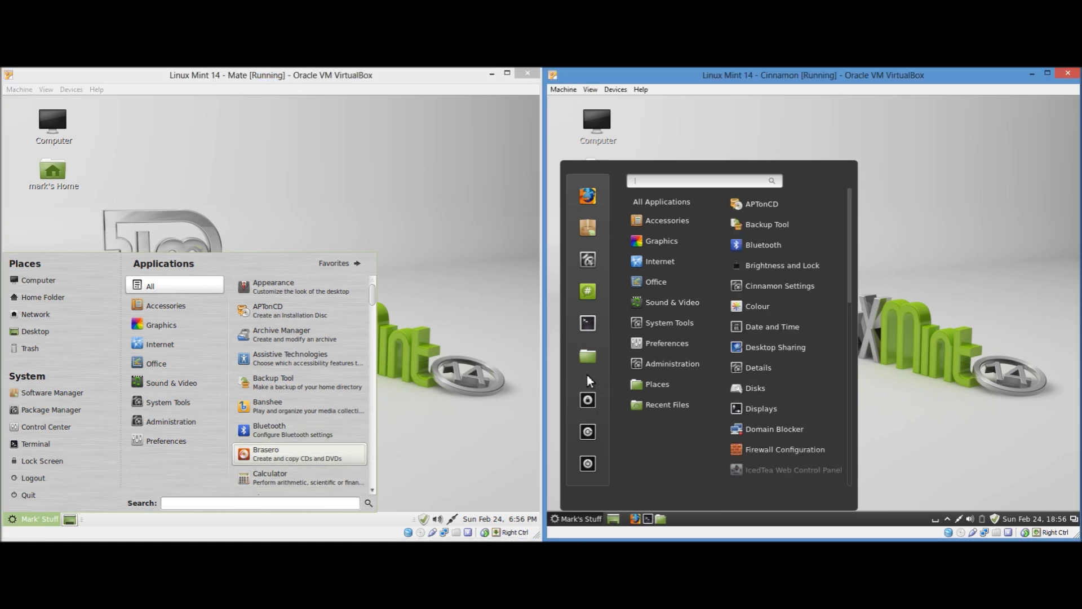
# Step: Compare the Office and Sound & Video categories in both menus, then close both
pyautogui.moveTo(164, 367)
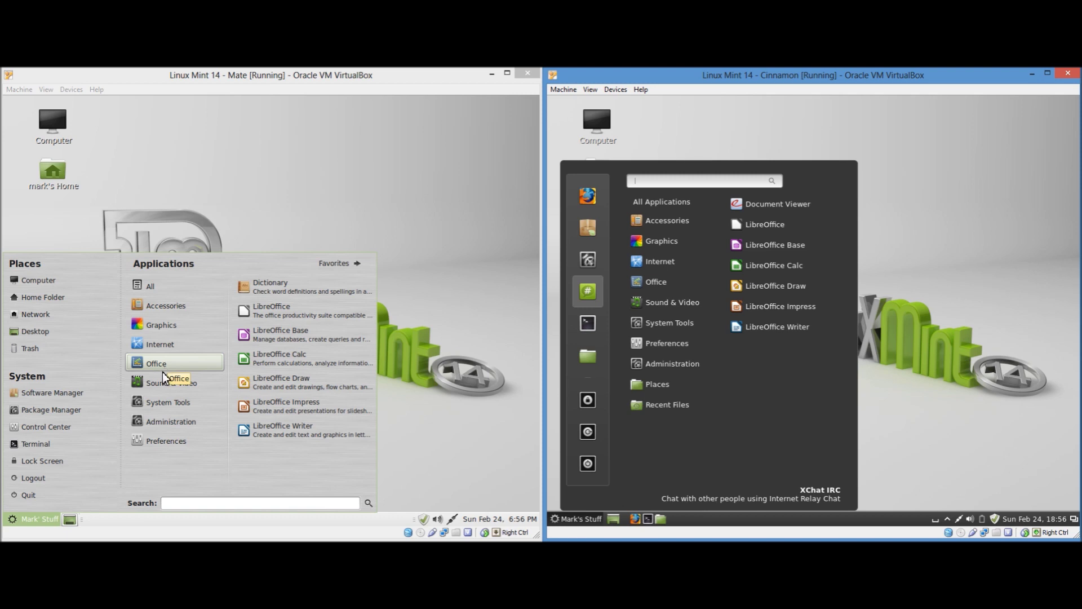
pyautogui.moveTo(157, 381)
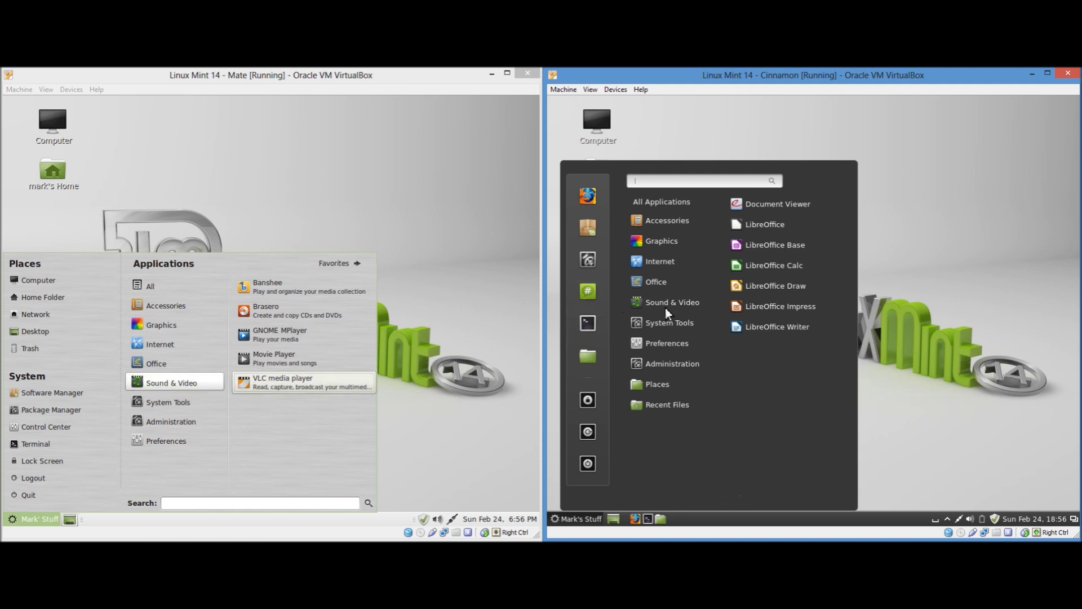
pyautogui.moveTo(665, 305)
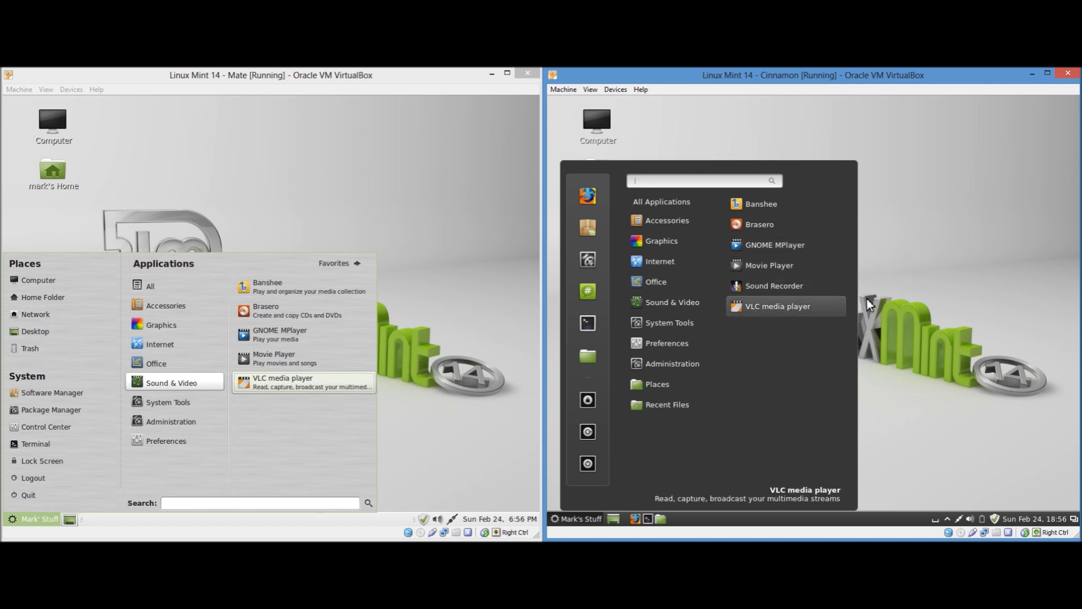
pyautogui.click(891, 295)
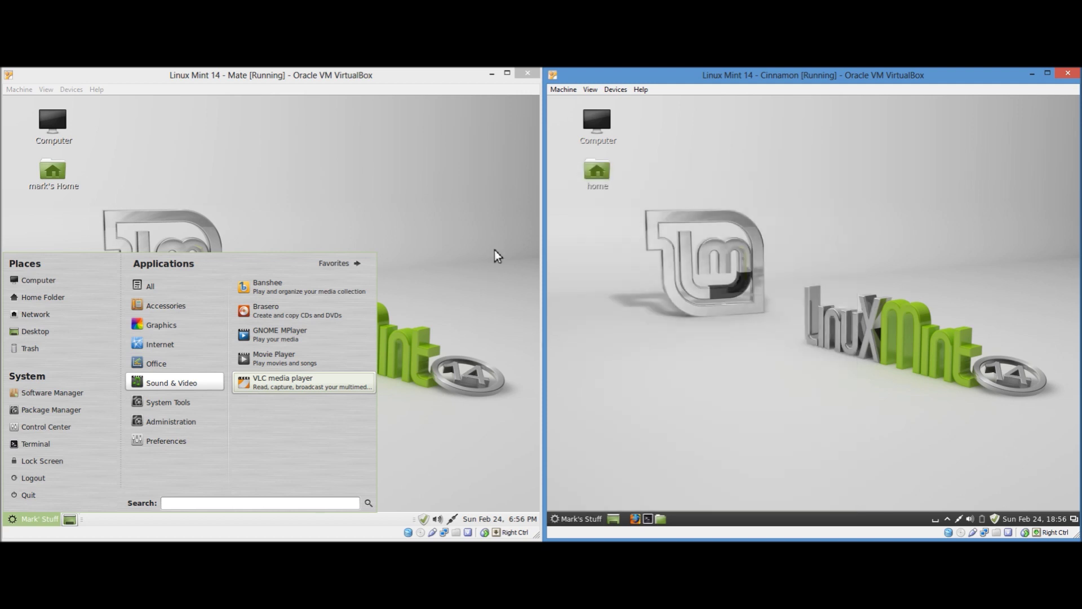
pyautogui.click(494, 250)
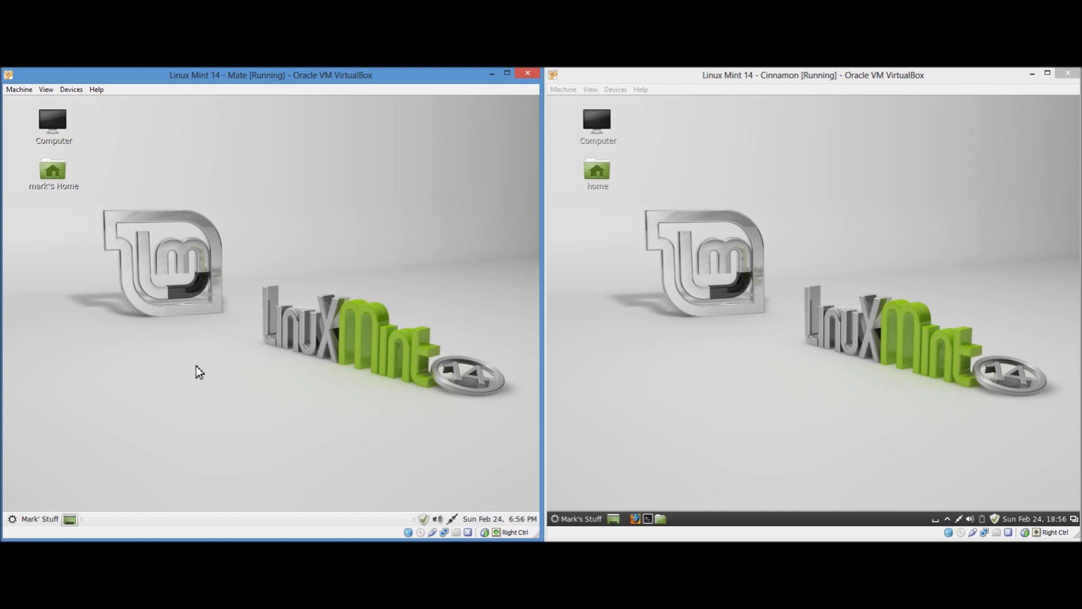
# Step: Open the home folder on both desktops and show Caja's About (version 1.4.0)
pyautogui.doubleClick(53, 170)
pyautogui.doubleClick(596, 170)
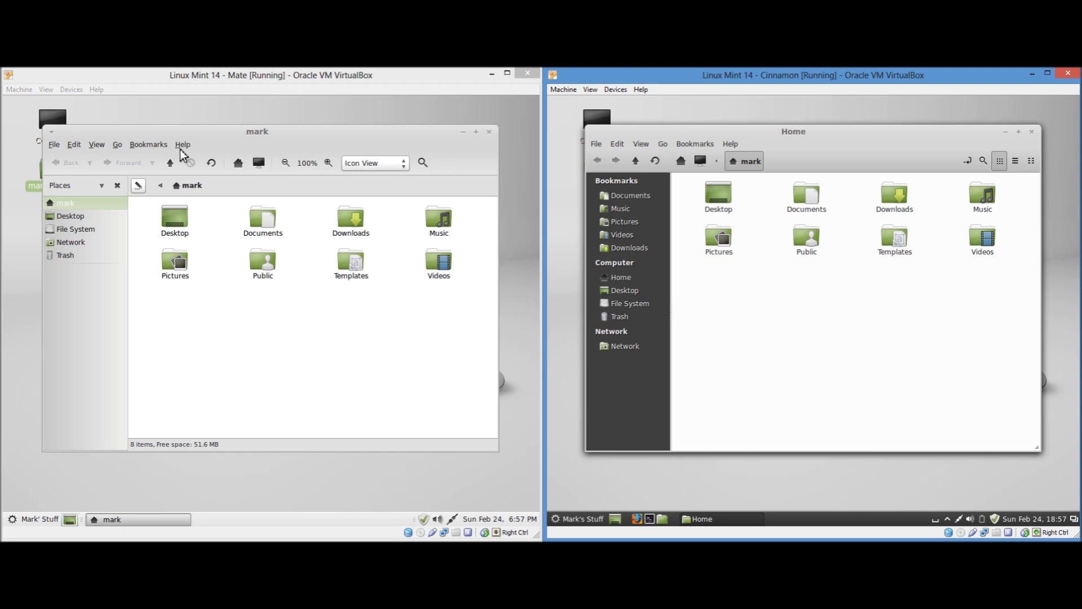
pyautogui.click(182, 145)
pyautogui.click(193, 184)
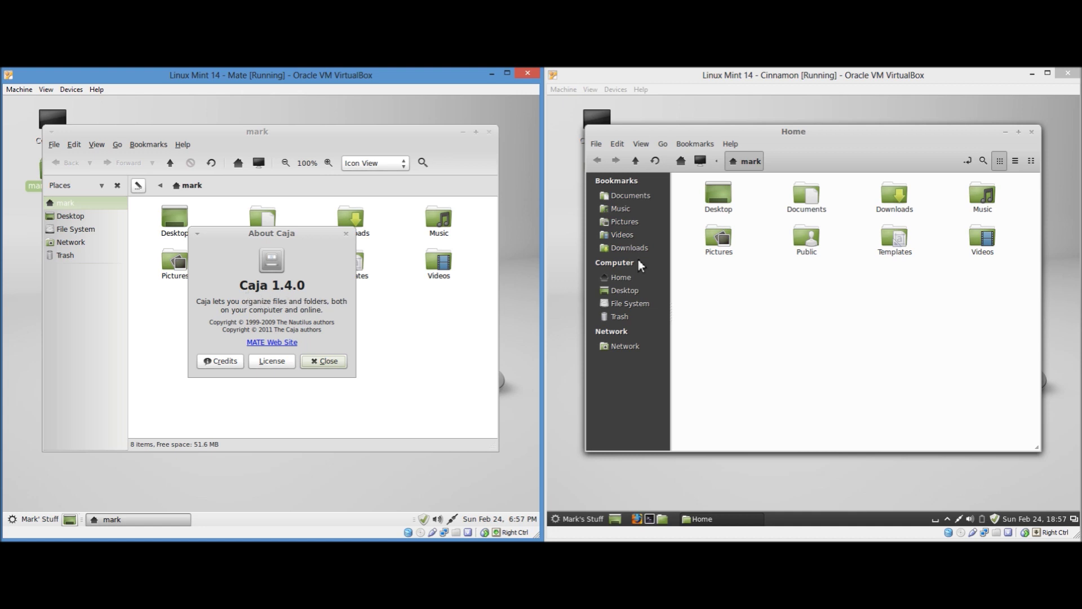
# Step: Check Nemo's version 1.1.2 in its About dialog, then close both About windows
pyautogui.click(735, 143)
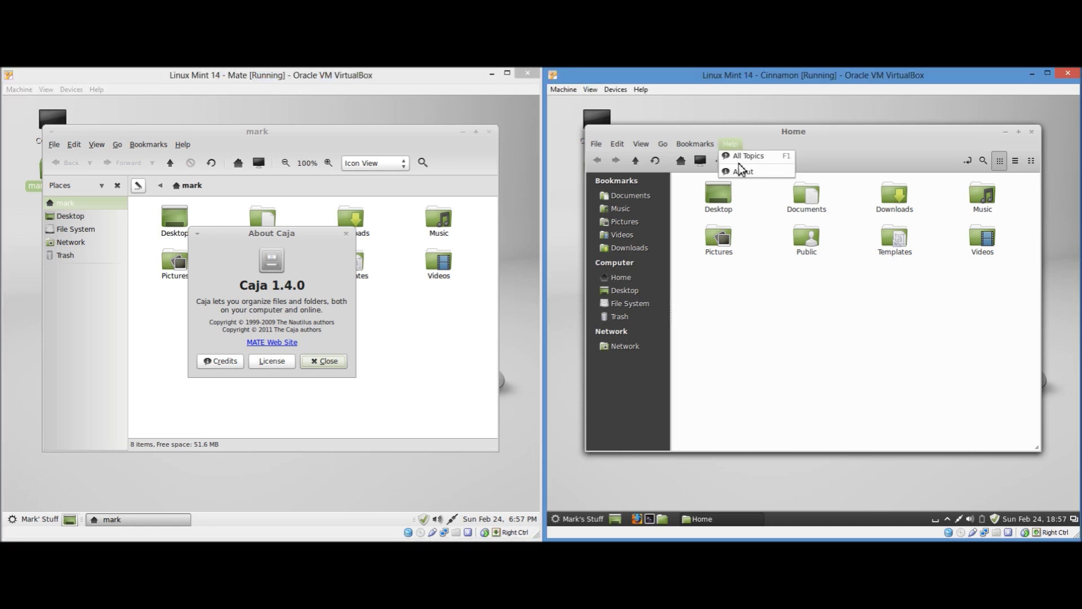
pyautogui.click(738, 169)
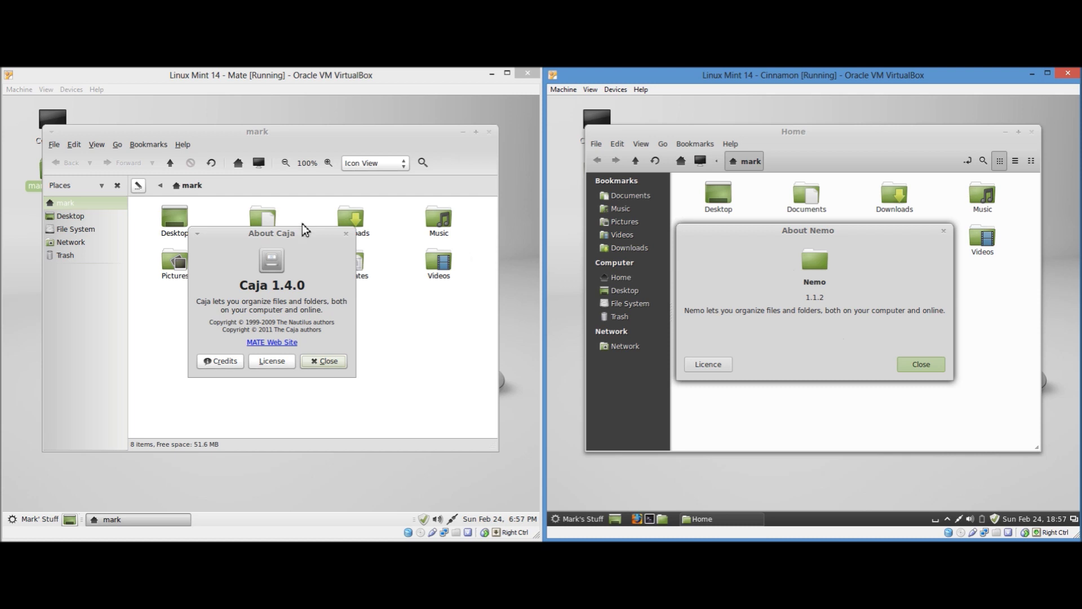
pyautogui.click(346, 234)
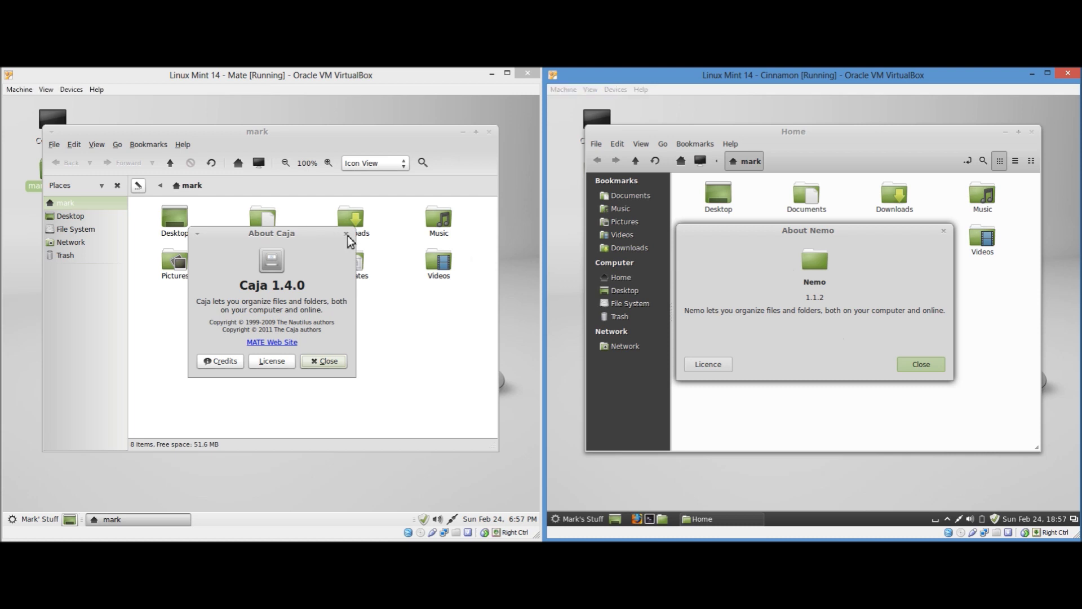
pyautogui.click(943, 231)
pyautogui.click(730, 145)
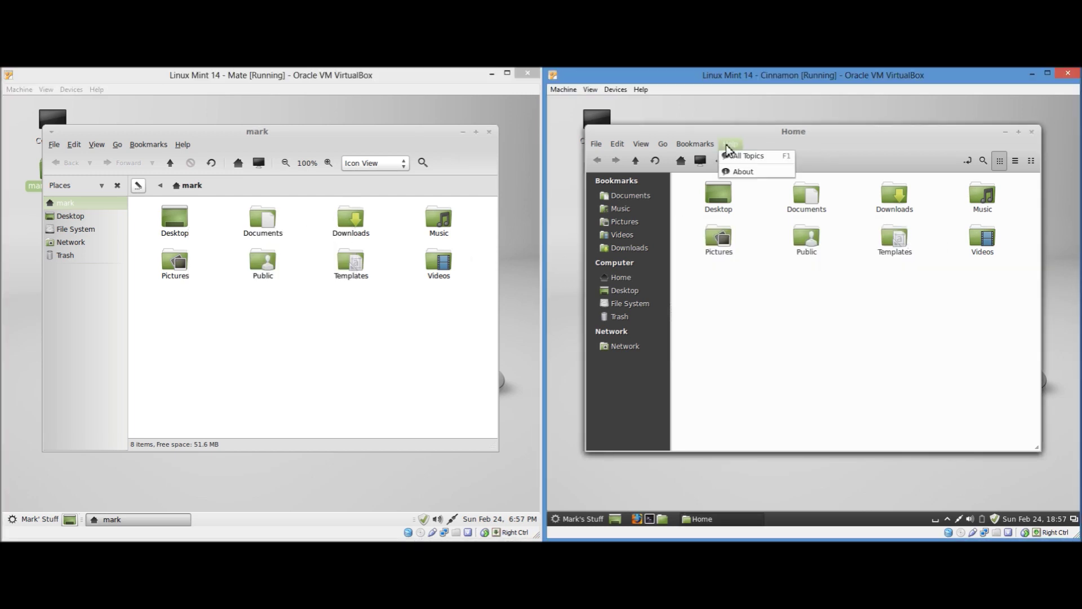
pyautogui.click(745, 172)
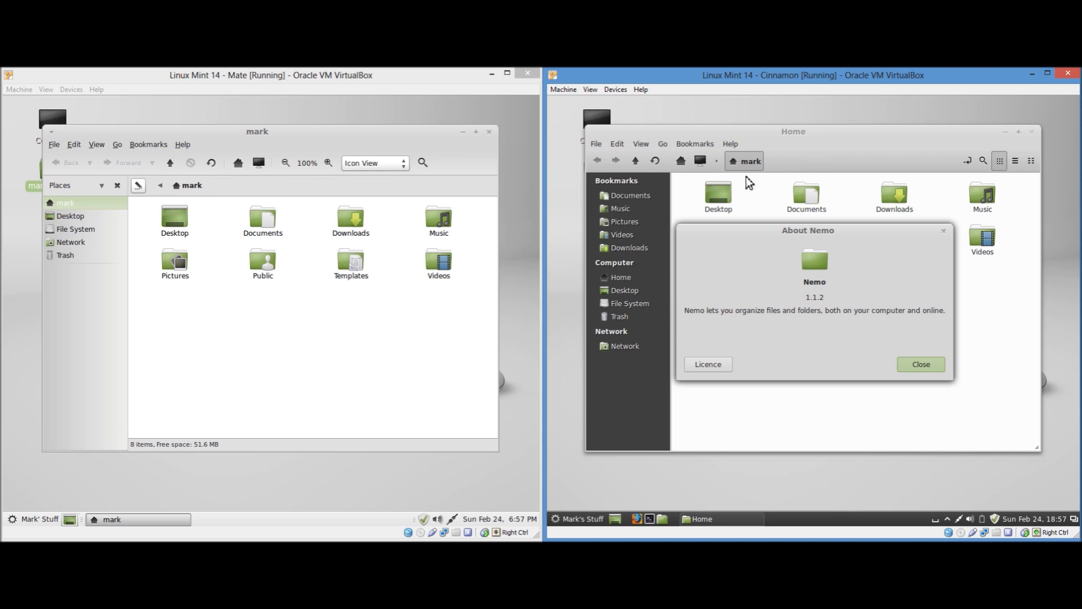
pyautogui.click(952, 232)
# Step: Close the MATE and Cinnamon home folder windows
pyautogui.click(368, 392)
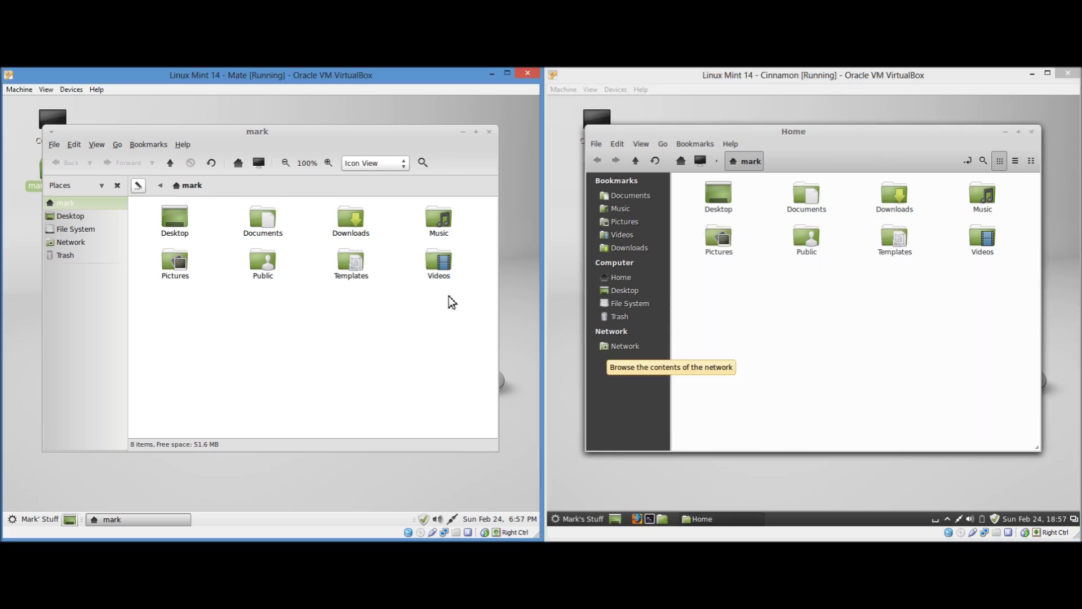
pyautogui.click(488, 132)
pyautogui.click(1031, 132)
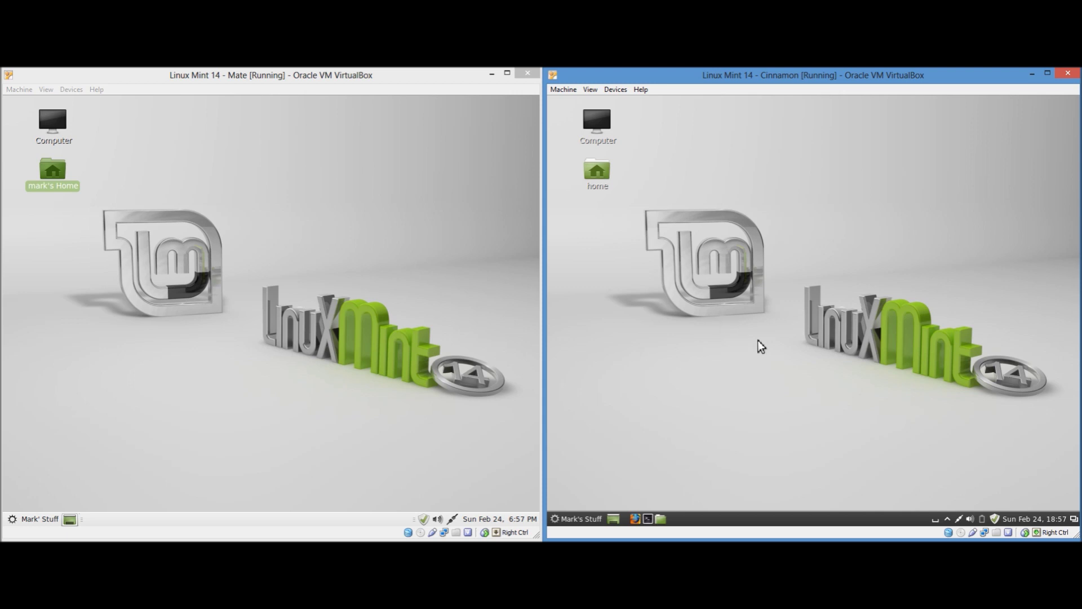
# Step: Compare the MATE and Cinnamon panel context menus, then show the Cinnamon desktop's menu
pyautogui.rightClick(231, 516)
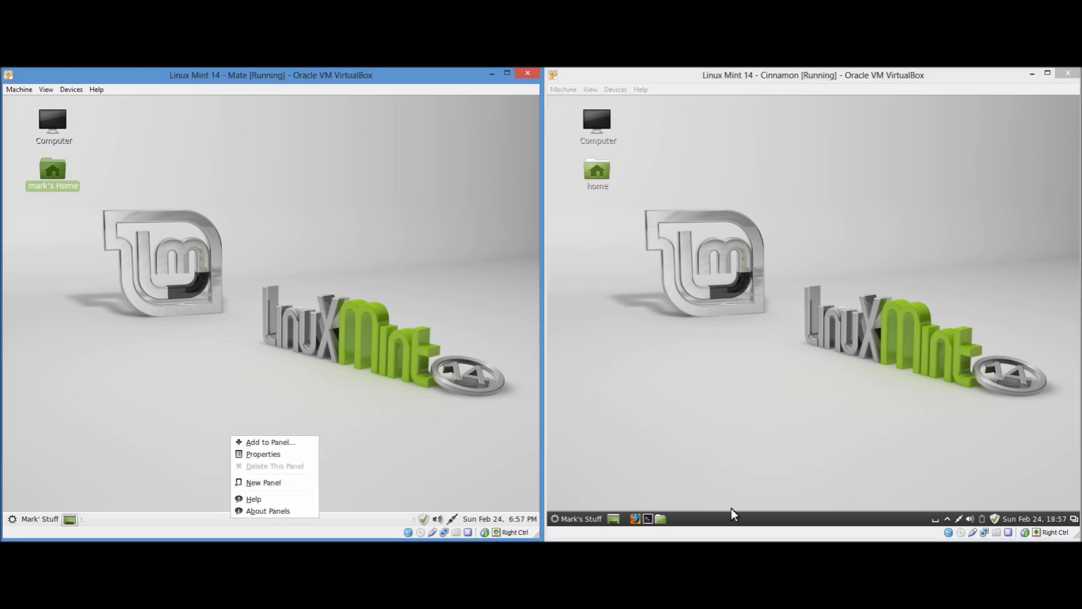
pyautogui.rightClick(762, 517)
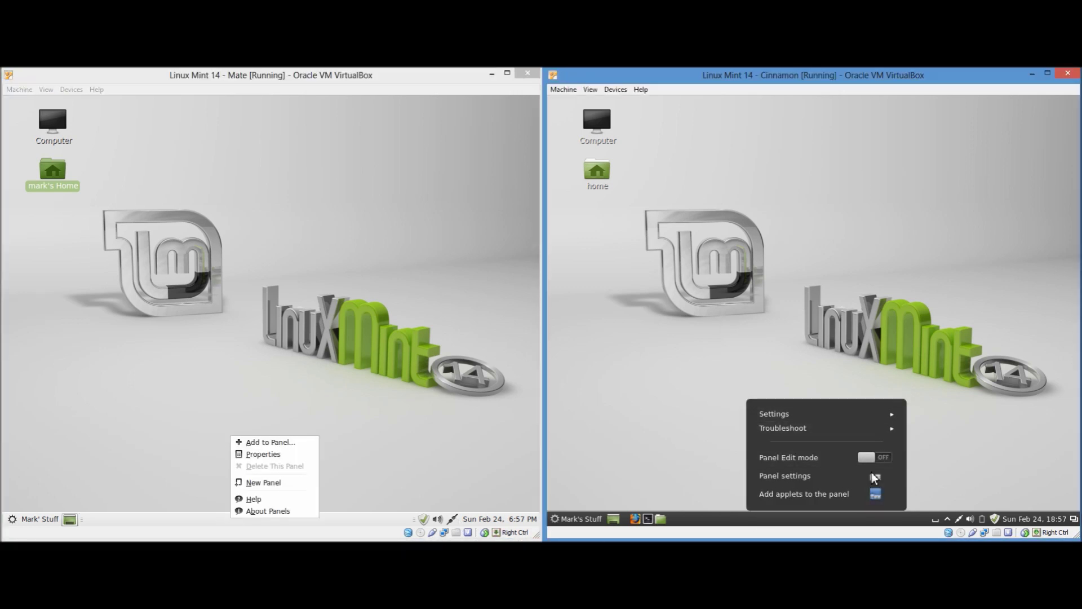
pyautogui.click(431, 341)
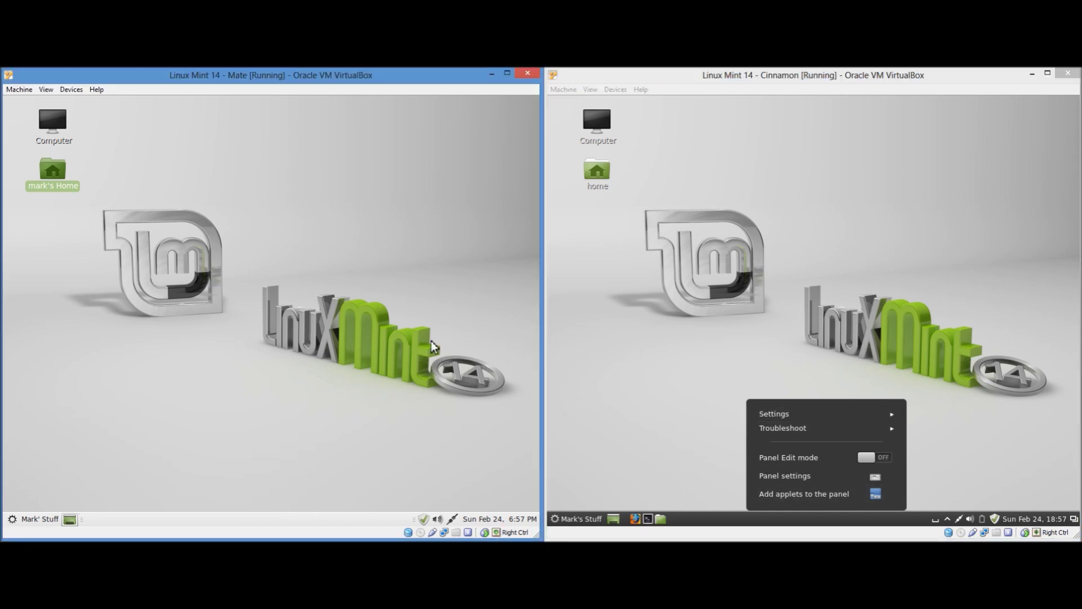
pyautogui.click(613, 340)
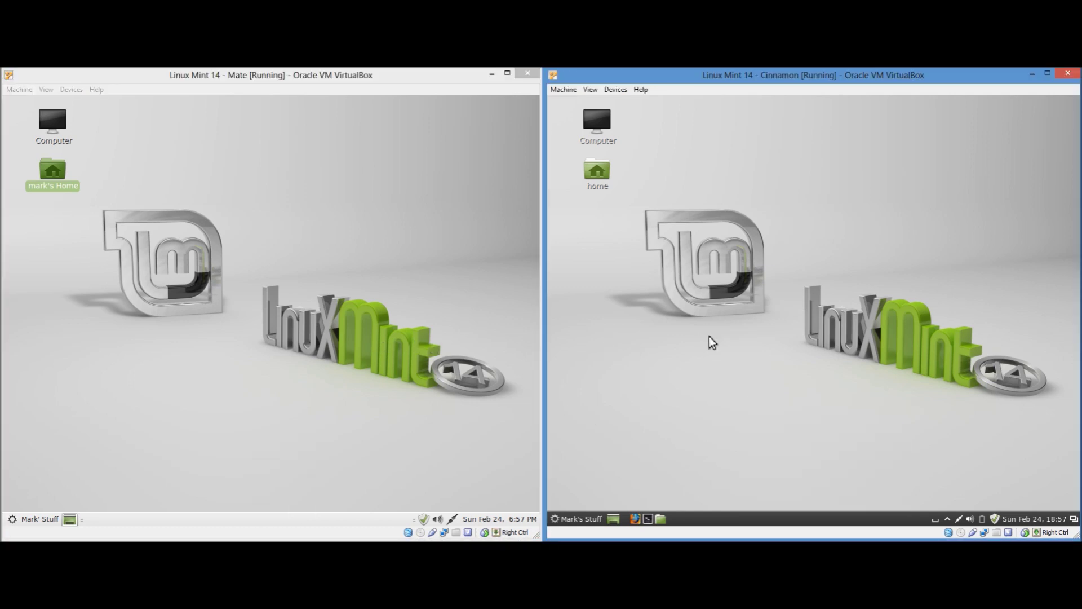
pyautogui.rightClick(748, 336)
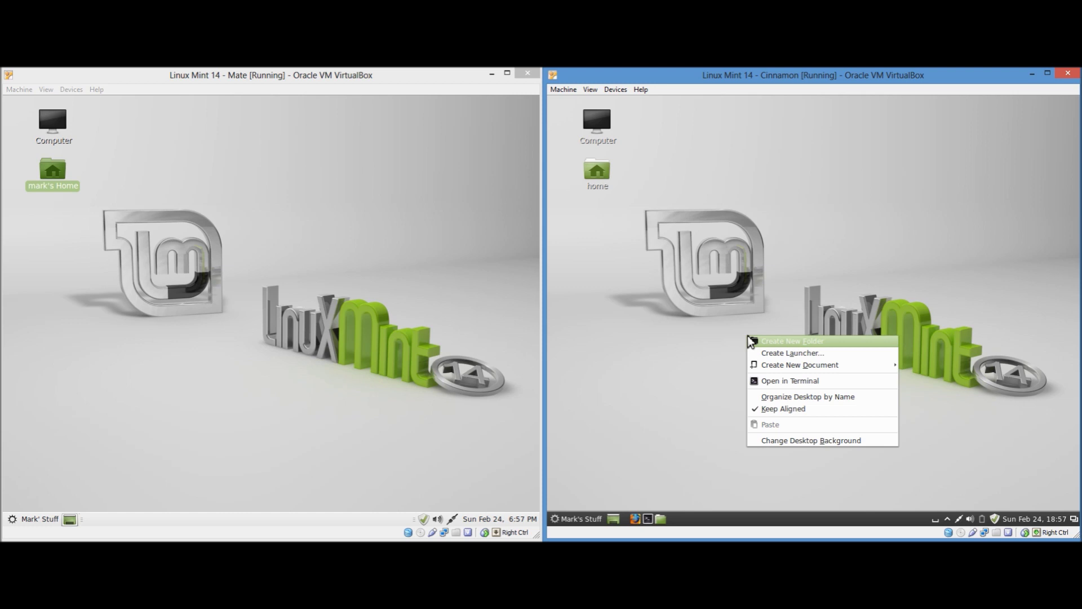
# Step: Open the desktop background settings on both Cinnamon and MATE
pyautogui.click(825, 442)
pyautogui.rightClick(344, 336)
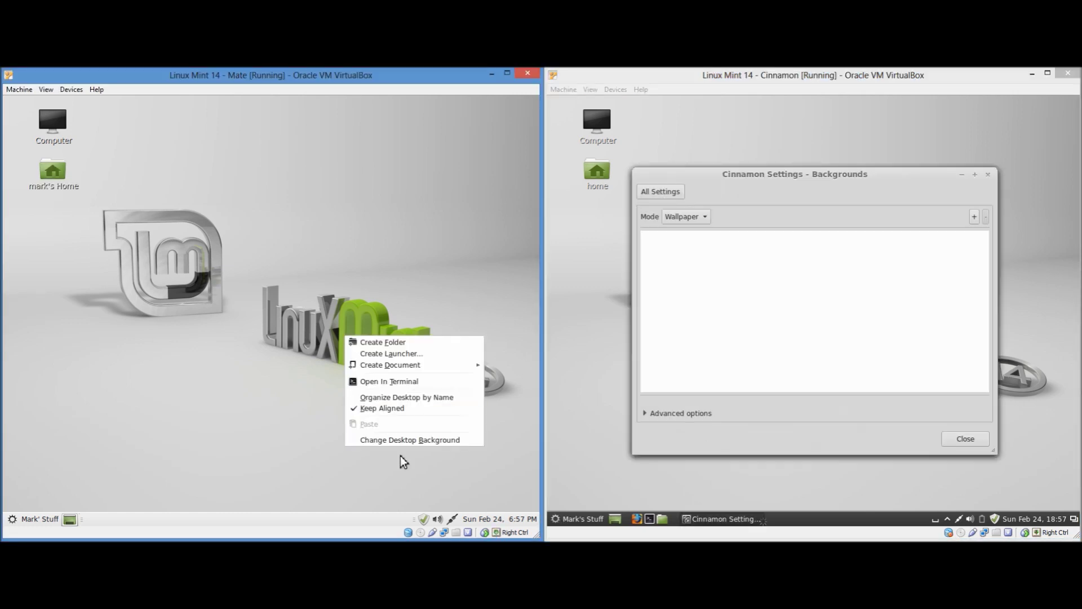
pyautogui.click(394, 440)
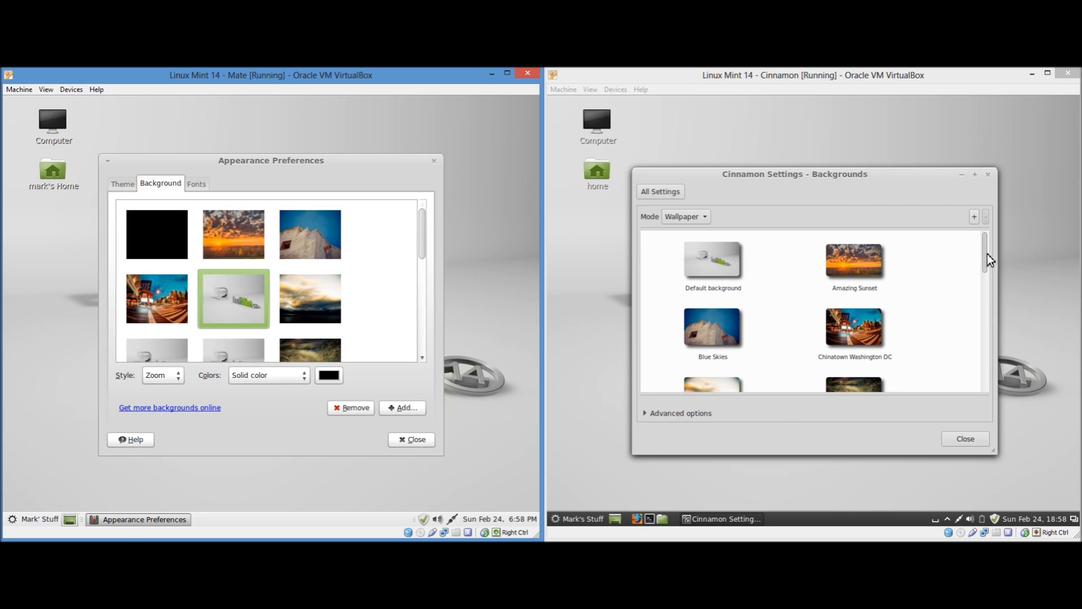
# Step: Show the full Cinnamon Settings overview, close the duplicate window, and reposition it
pyautogui.moveTo(986, 254)
pyautogui.mouseDown()
pyautogui.moveTo(989, 392)
pyautogui.moveTo(995, 240)
pyautogui.mouseUp()
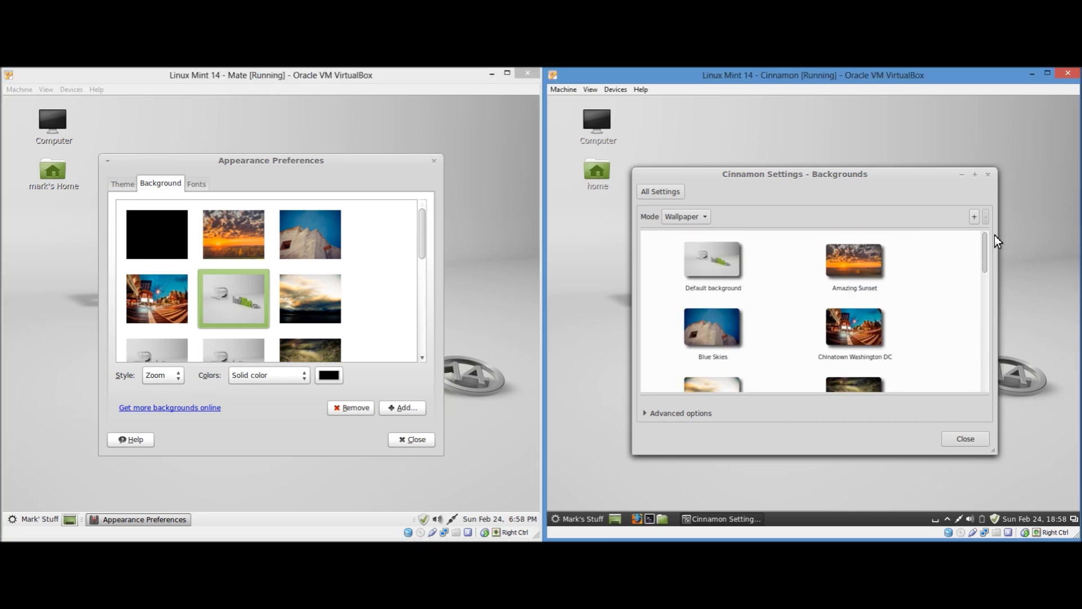
pyautogui.click(658, 192)
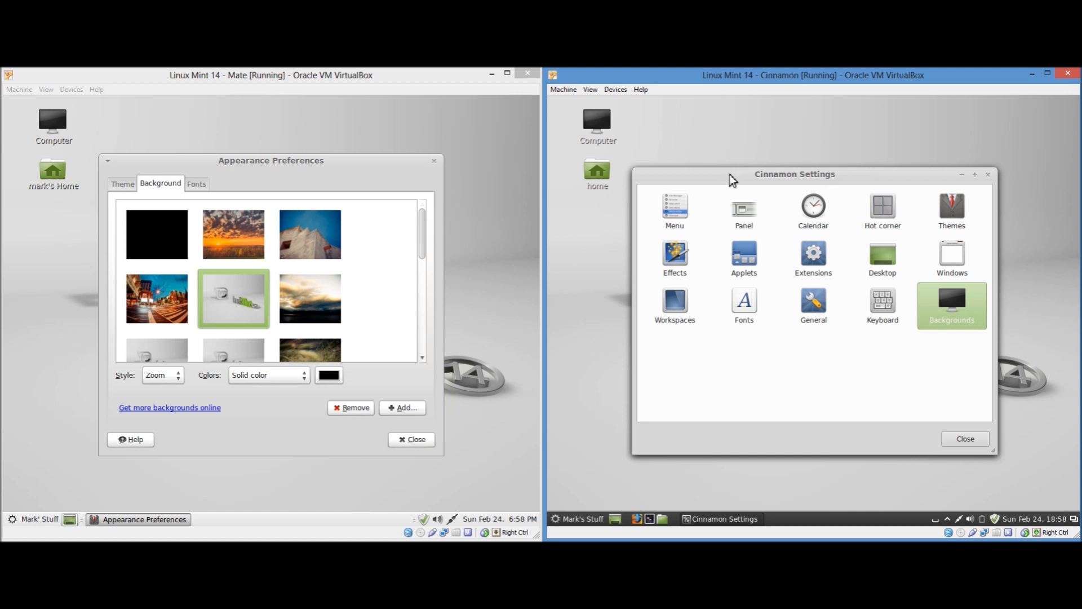
pyautogui.click(587, 513)
pyautogui.click(586, 263)
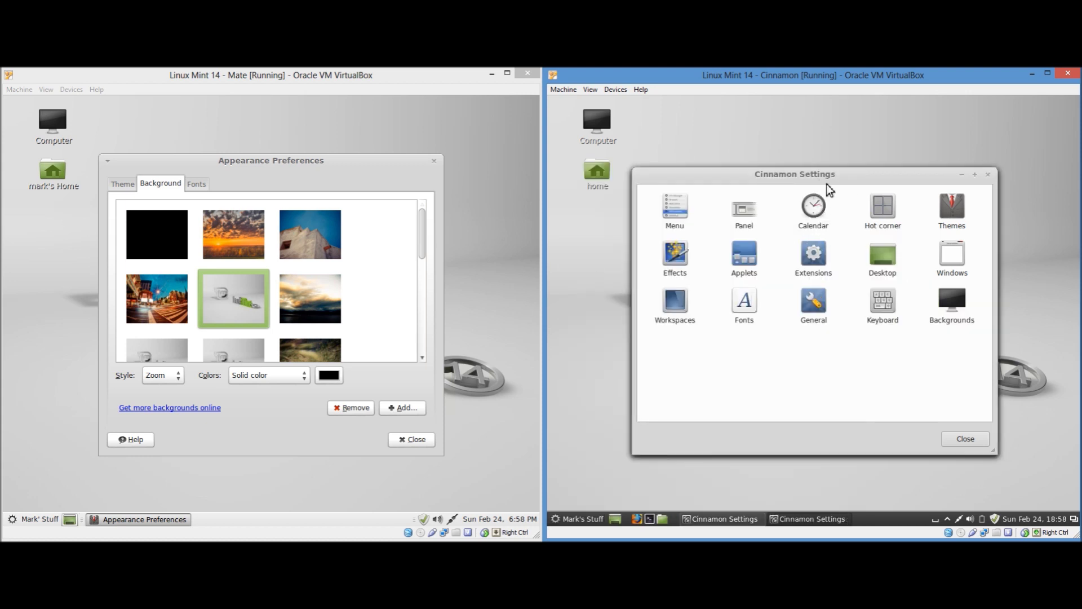
pyautogui.click(987, 175)
pyautogui.moveTo(815, 178); pyautogui.dragTo(836, 162)
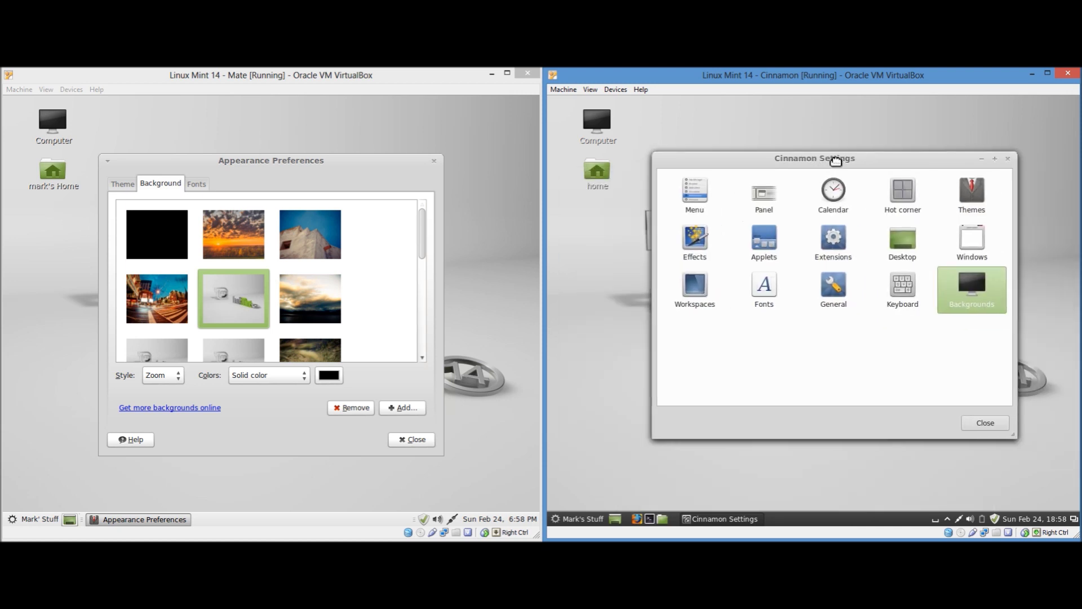
pyautogui.click(340, 204)
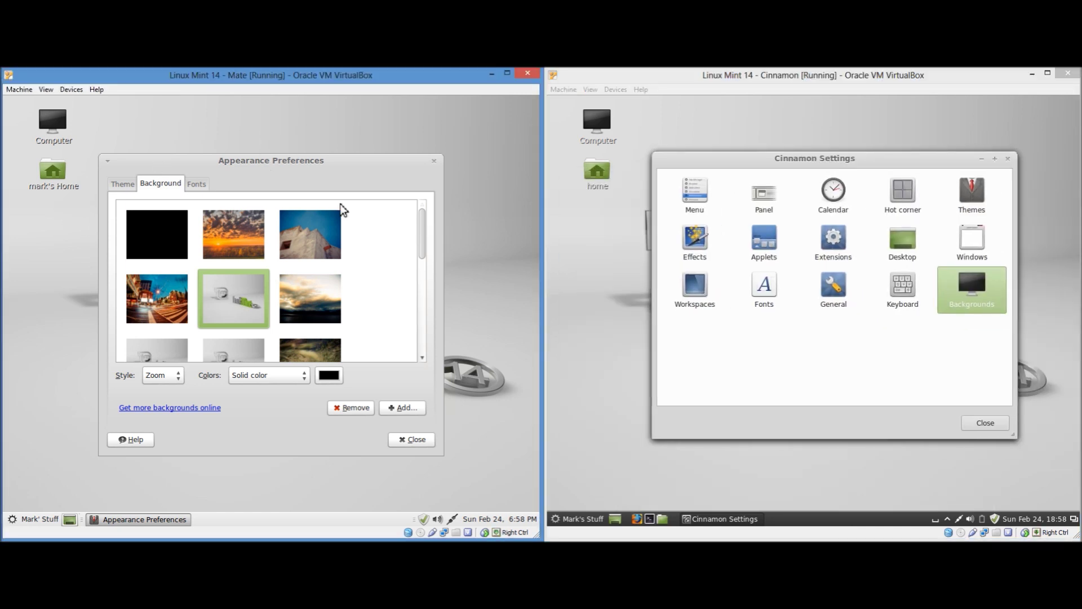
# Step: Close MATE's Appearance Preferences, then reopen them from the desktop context menu and close them again
pyautogui.click(435, 162)
pyautogui.rightClick(271, 224)
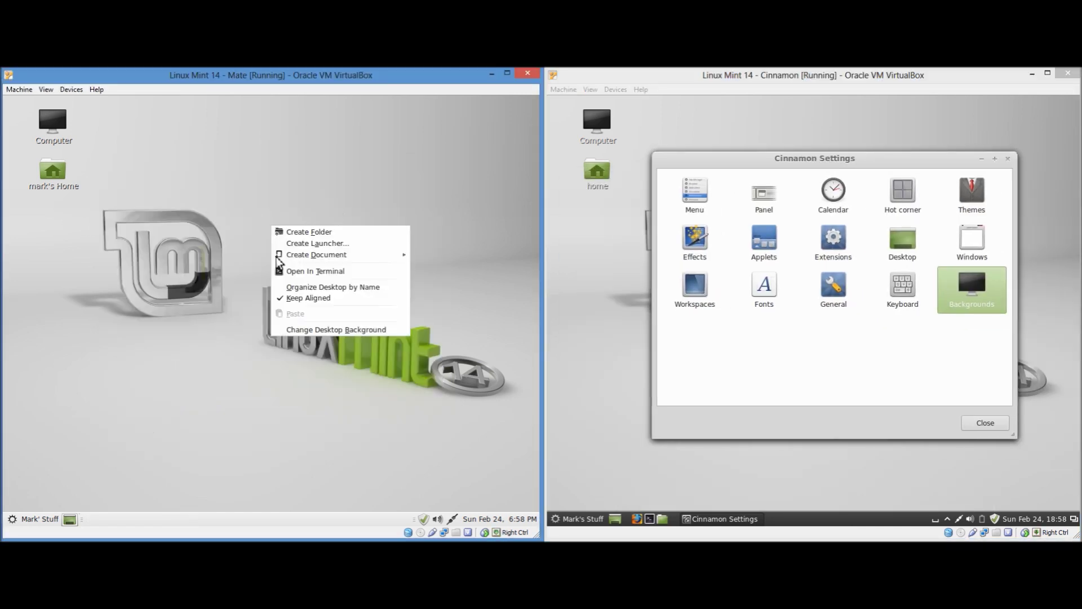
pyautogui.click(306, 329)
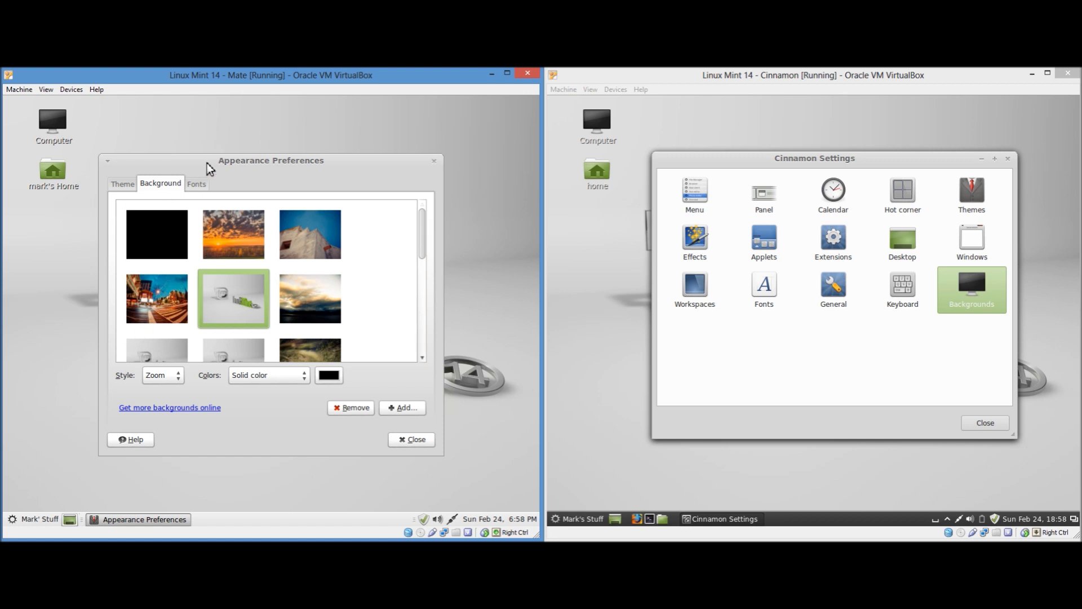
pyautogui.click(434, 161)
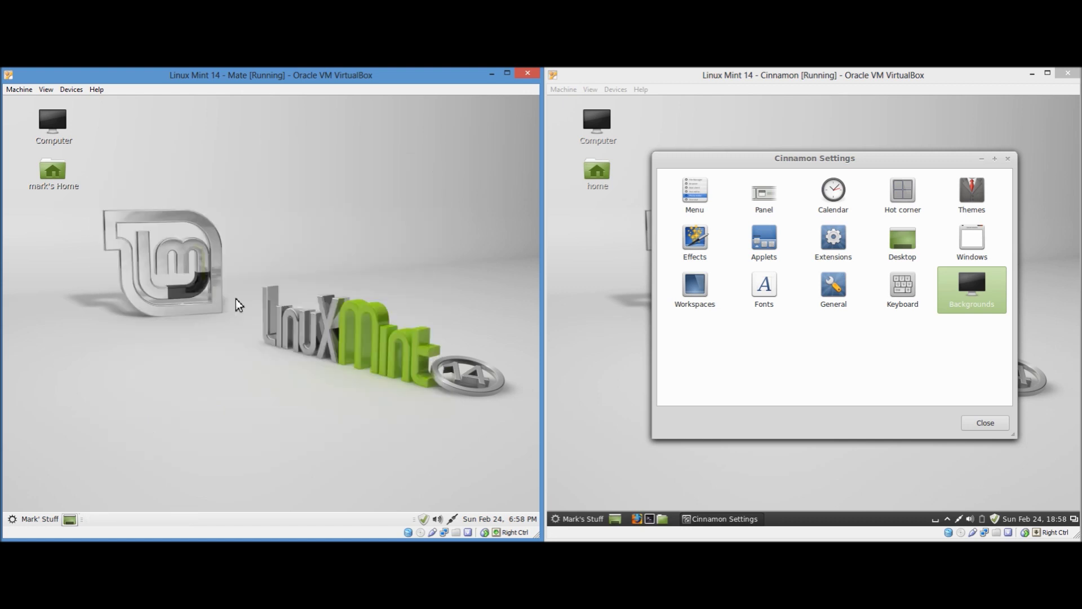
# Step: Browse MATE's Control Center from the main menu, then close it and the Cinnamon settings window
pyautogui.click(12, 520)
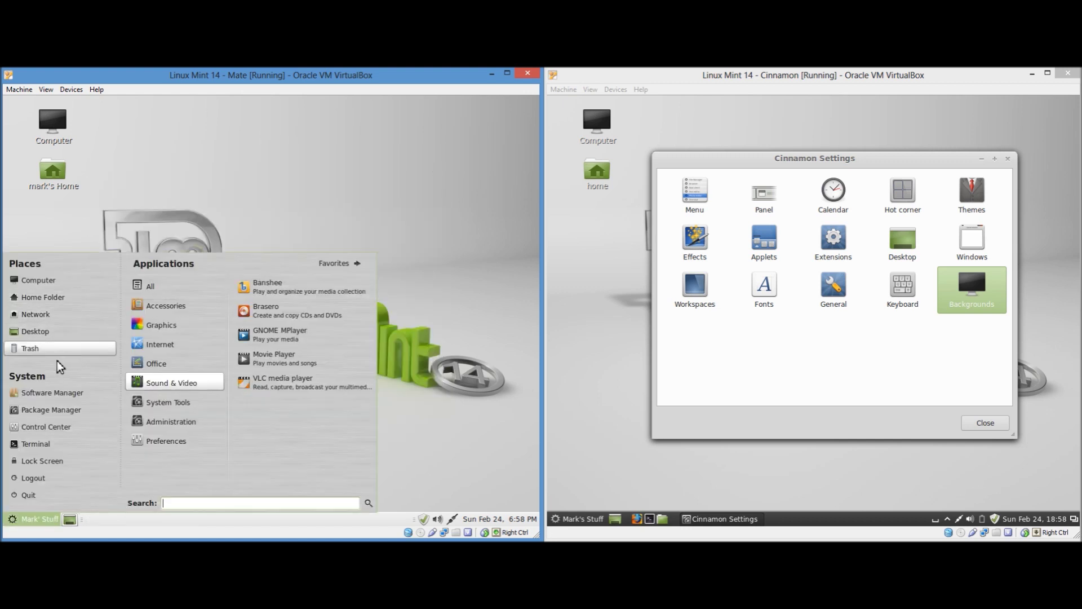
pyautogui.click(63, 427)
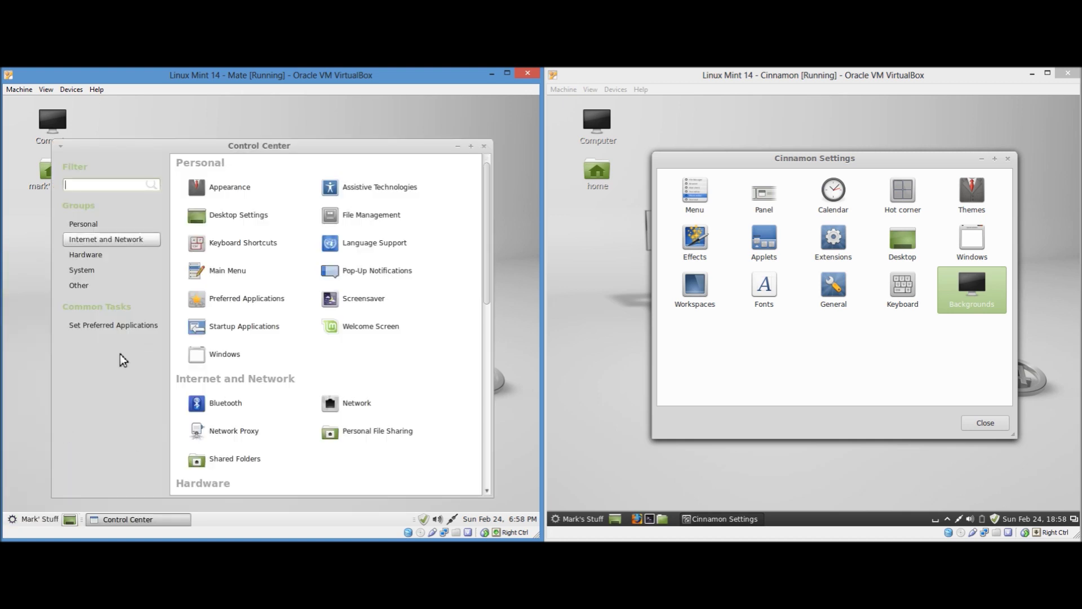
pyautogui.scroll(-10, 491, 233)
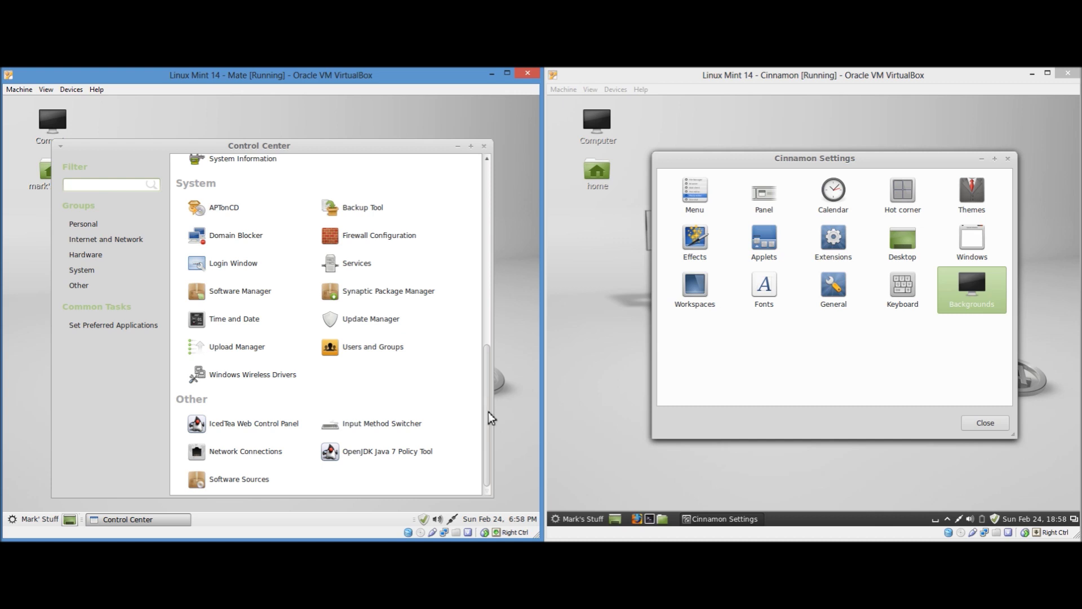
pyautogui.moveTo(488, 412); pyautogui.dragTo(491, 201)
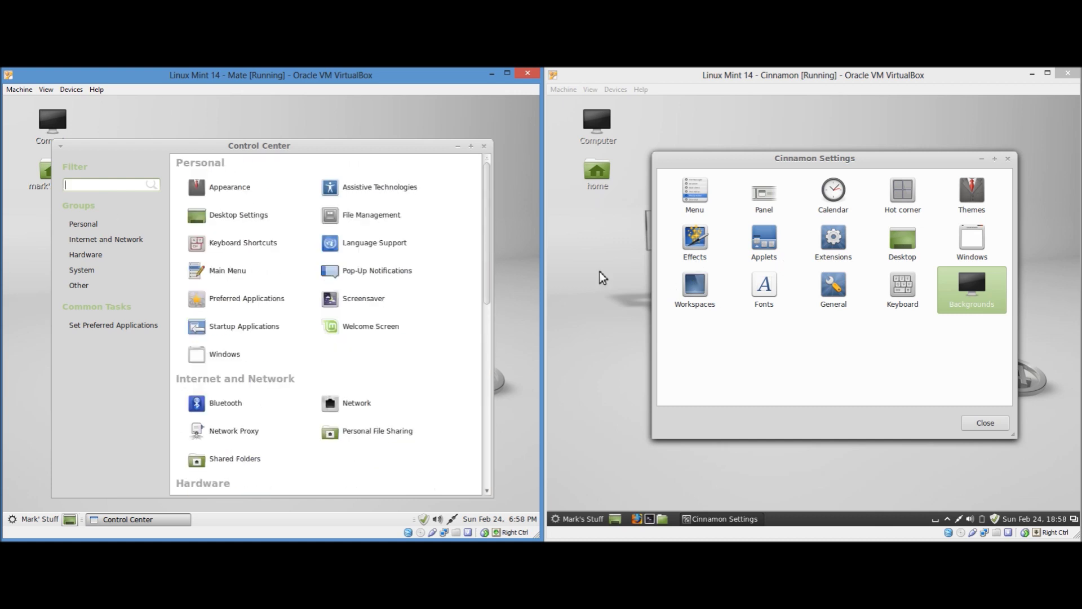
pyautogui.click(484, 148)
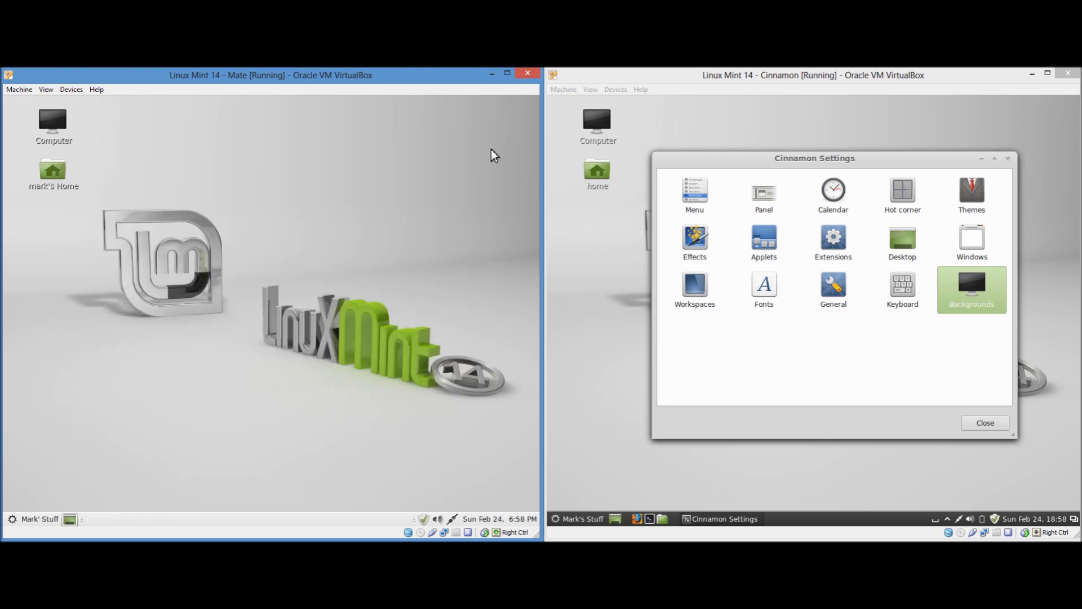
pyautogui.click(1007, 160)
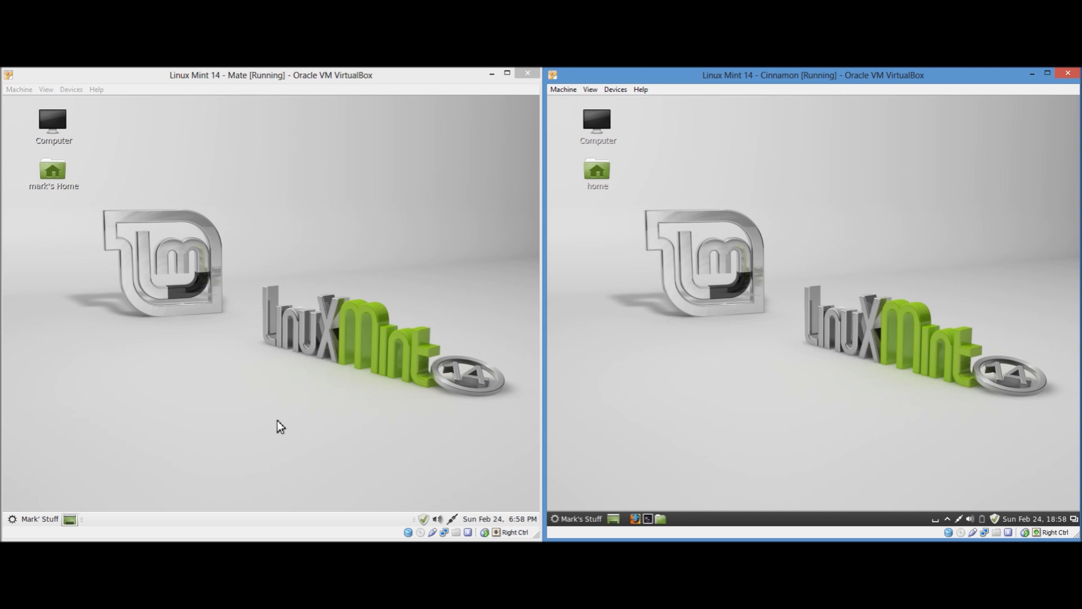
# Step: Open and dismiss the MATE main menu and the Cinnamon main menu, then return focus to MATE
pyautogui.click(34, 519)
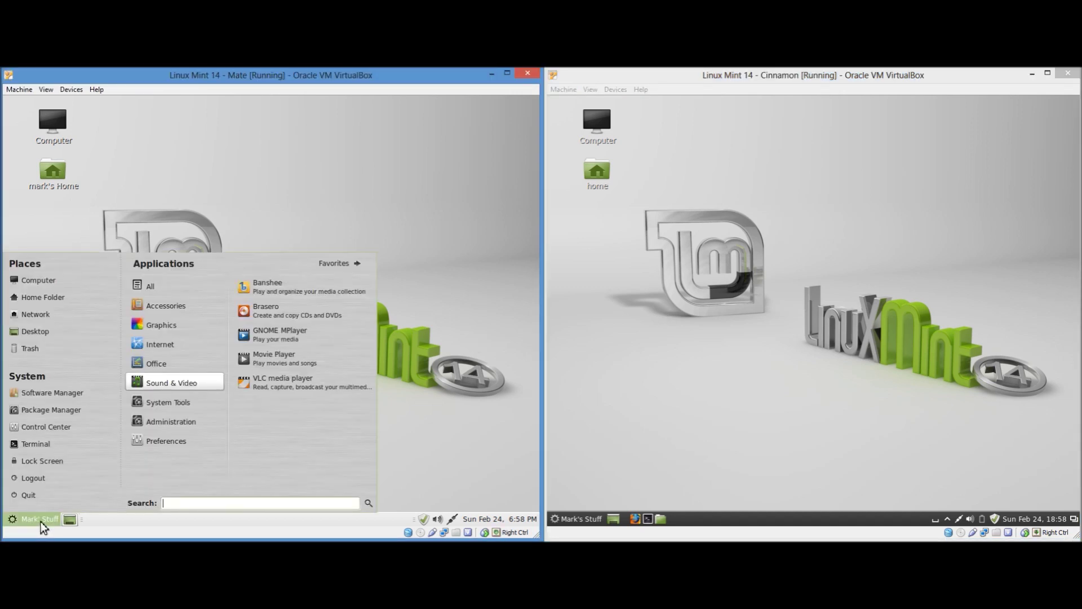
pyautogui.click(429, 365)
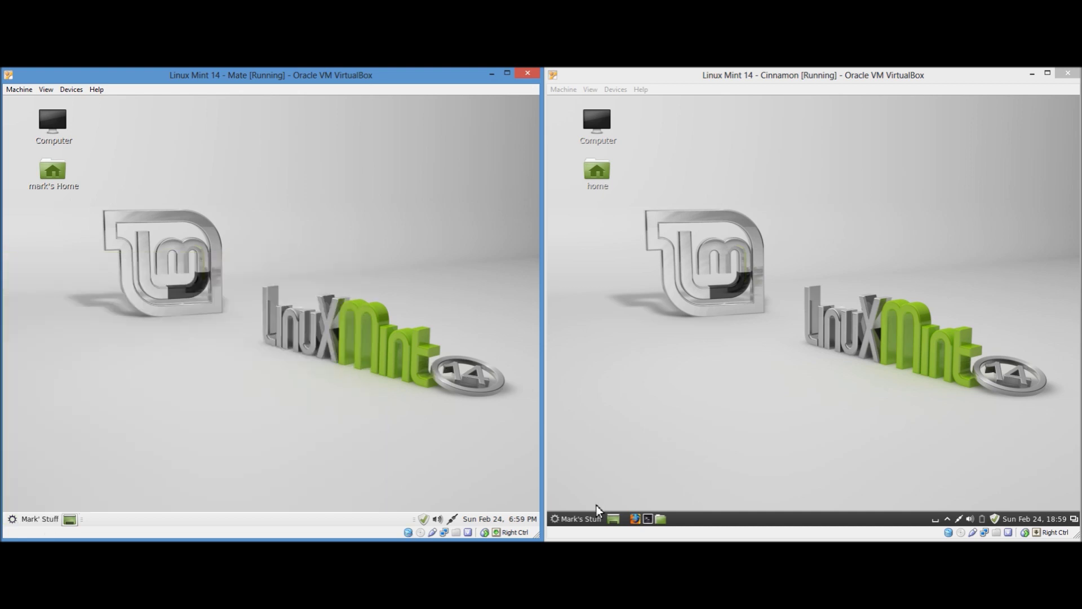
pyautogui.click(578, 522)
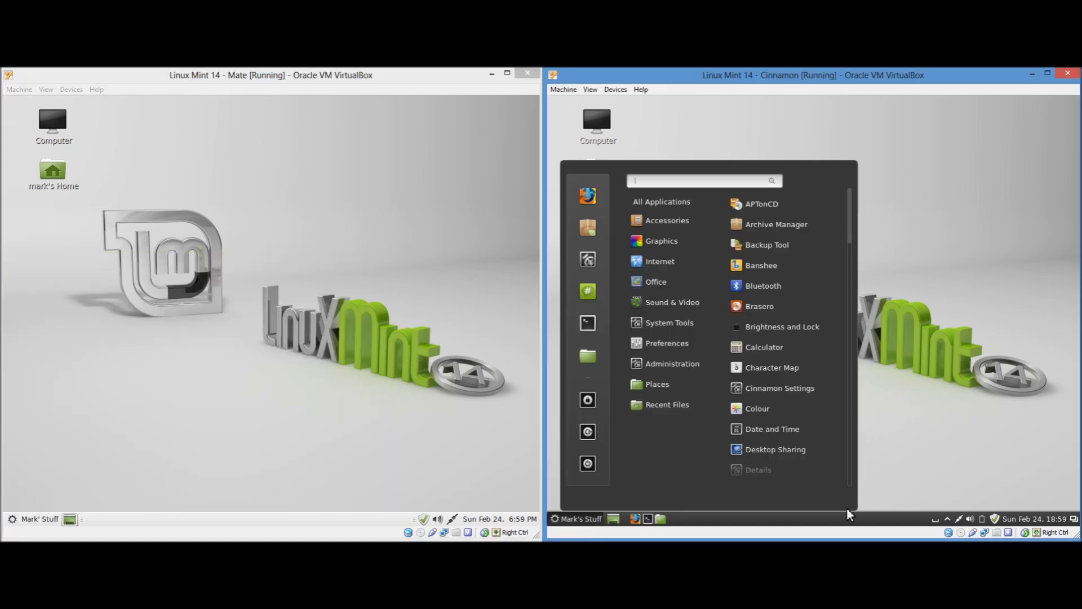
pyautogui.click(943, 406)
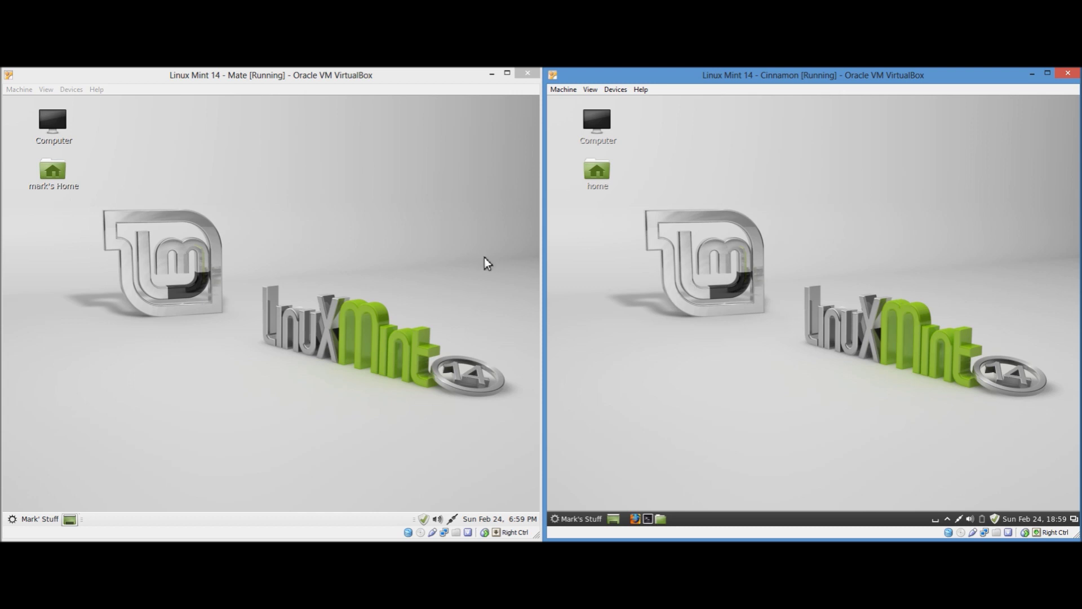
pyautogui.click(218, 259)
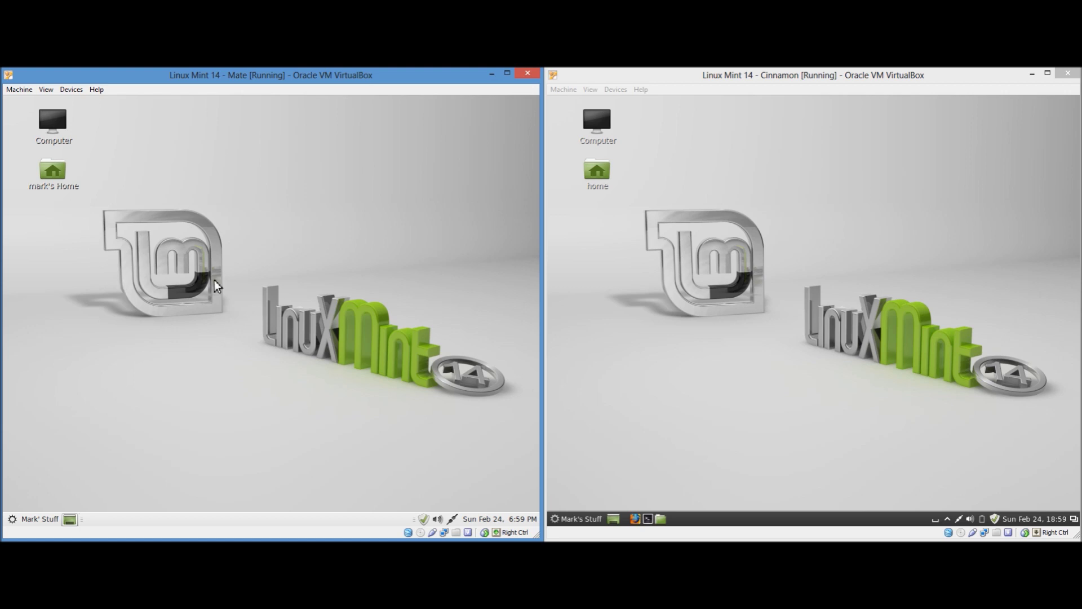
pyautogui.click(591, 326)
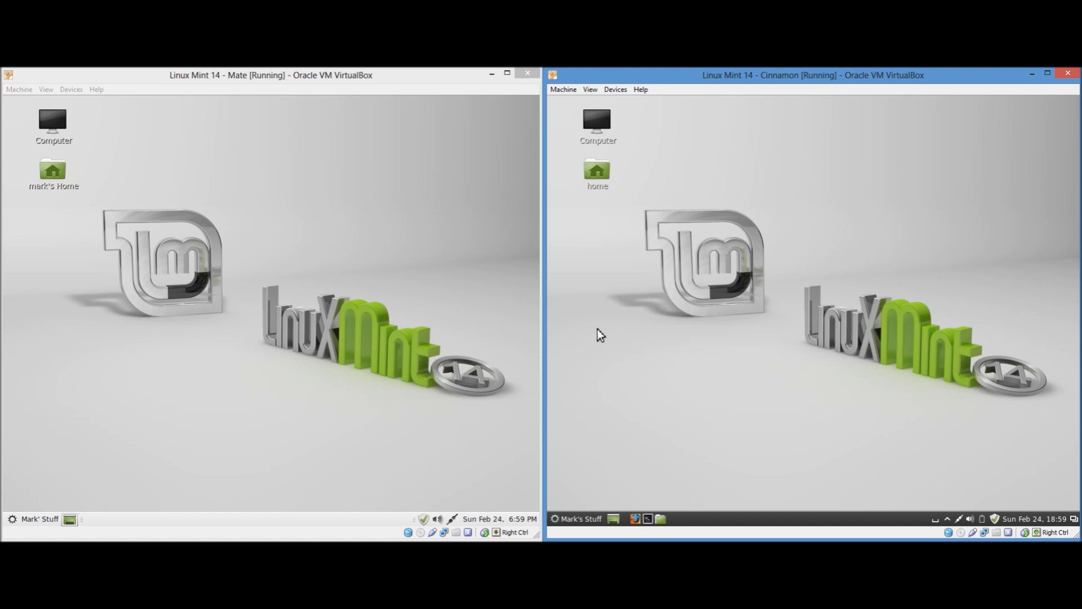
pyautogui.click(399, 260)
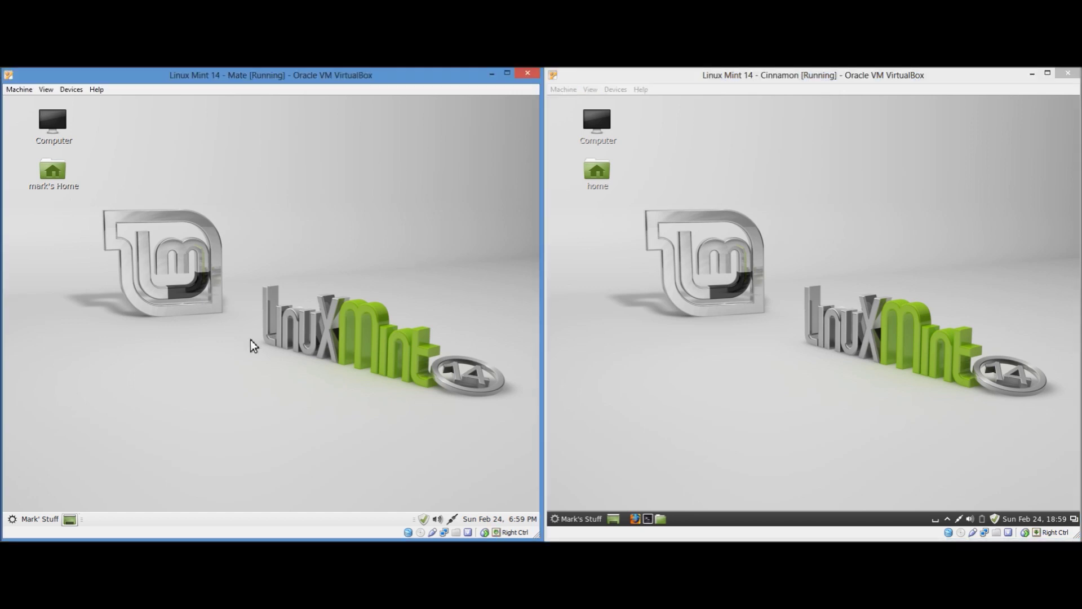
pyautogui.click(699, 249)
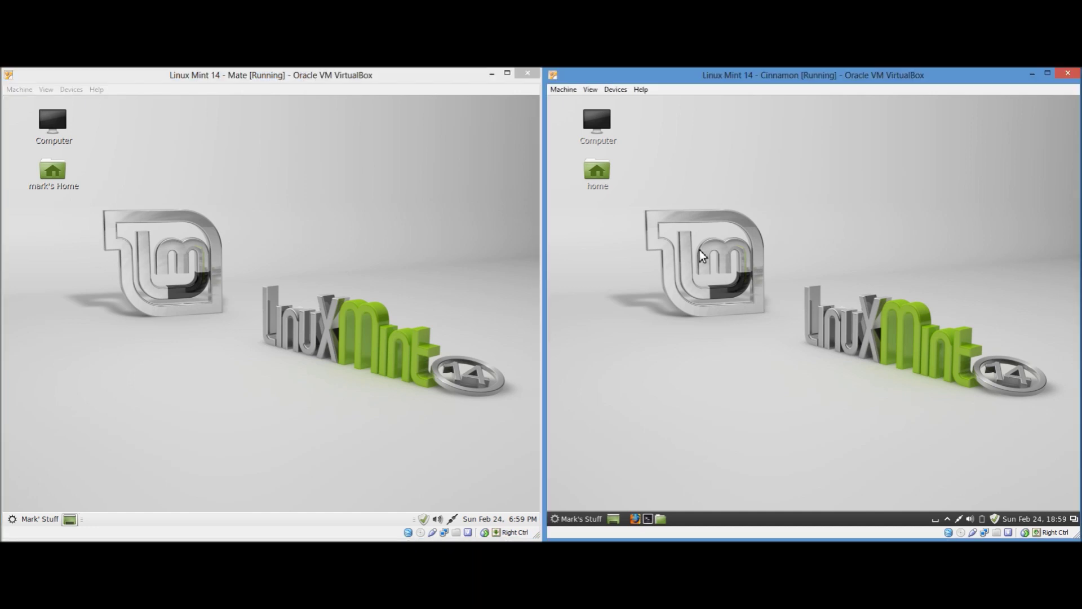
pyautogui.click(472, 299)
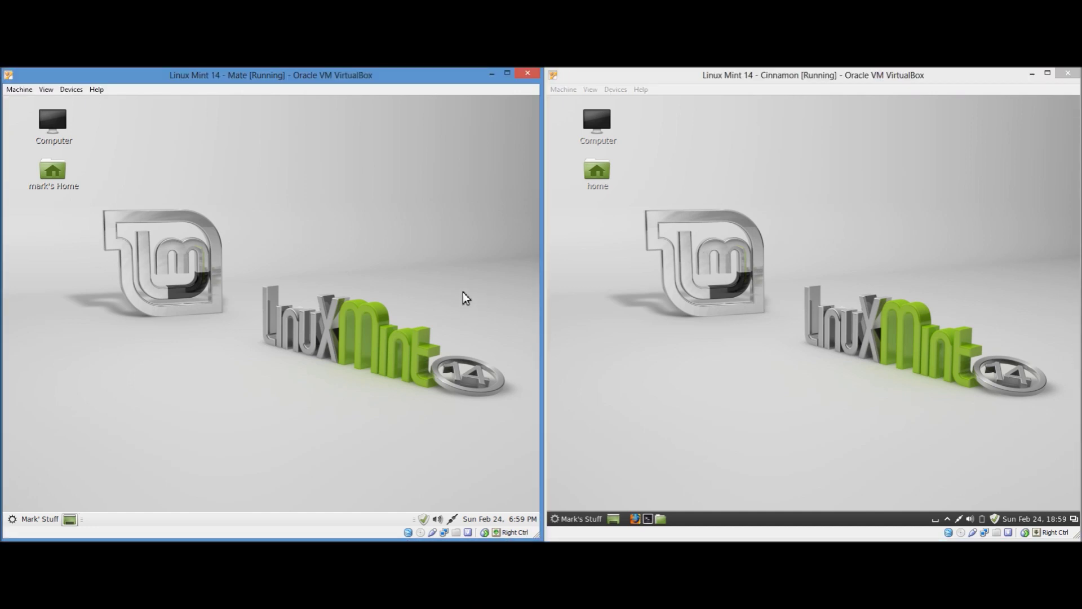